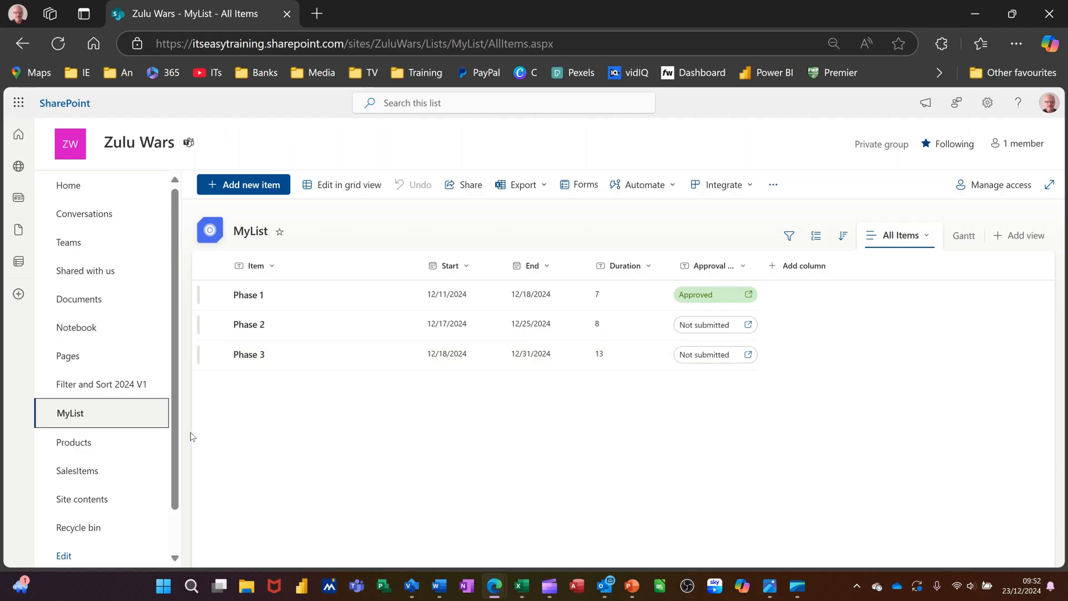
Step: Switch to the Products list on the Zulu Wars site and show its Automate options
click(75, 445)
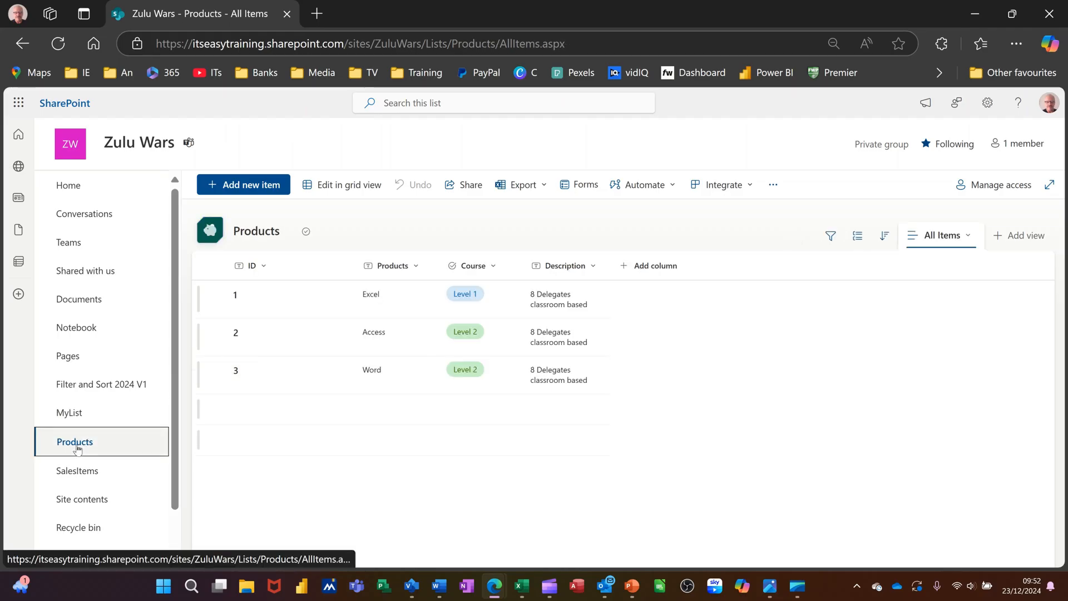
click(667, 189)
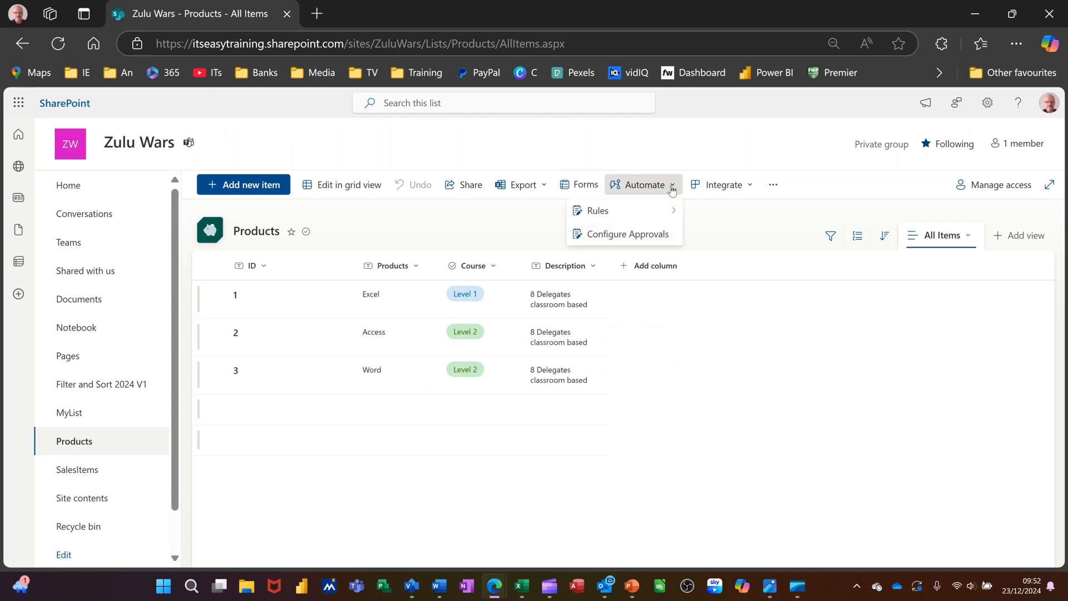
Step: Enable approvals for the Products list through Configure Approvals and apply the setting
click(620, 240)
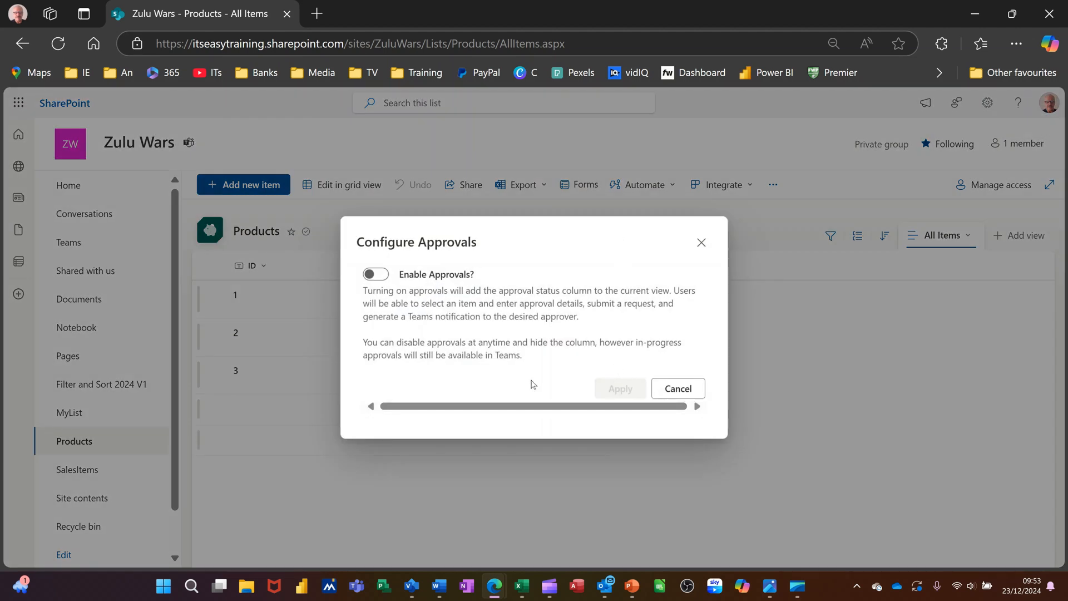
click(372, 275)
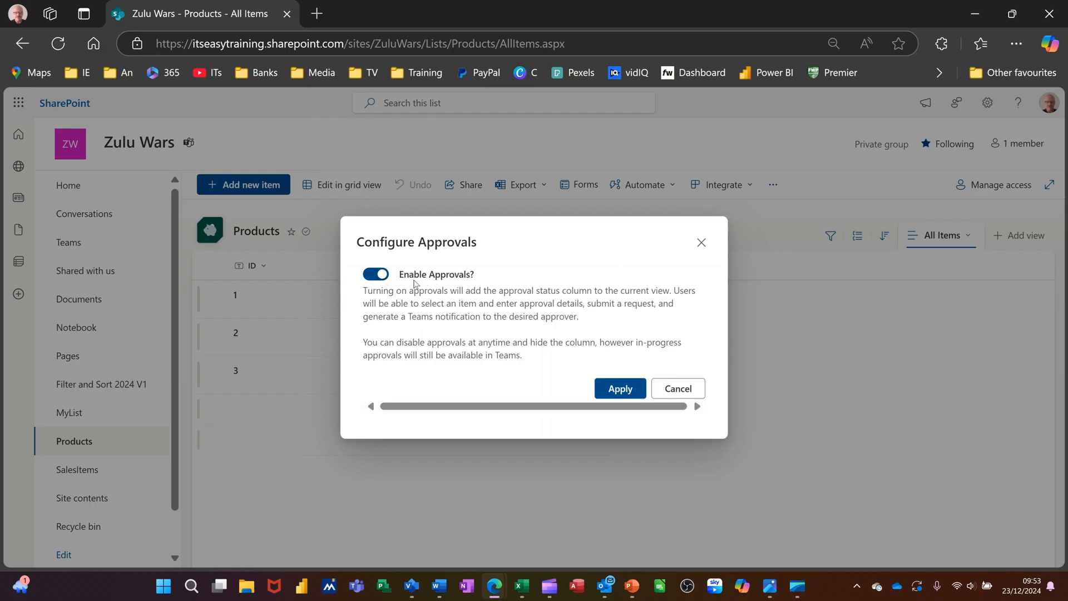
click(614, 389)
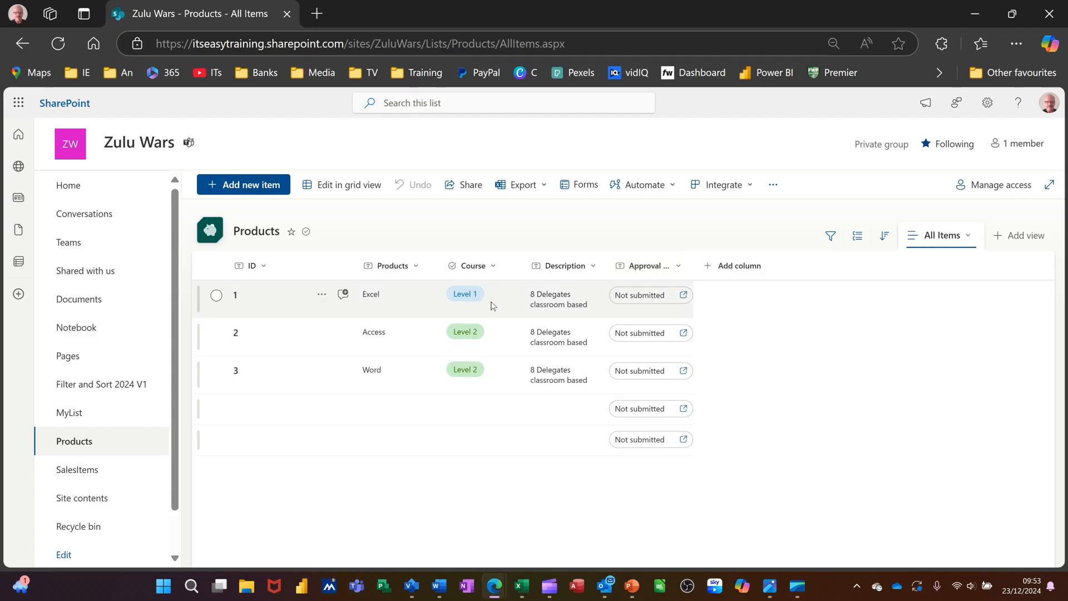
Step: Submit an approval request for item 1 (Excel) with the suggested colleague as approver
click(647, 301)
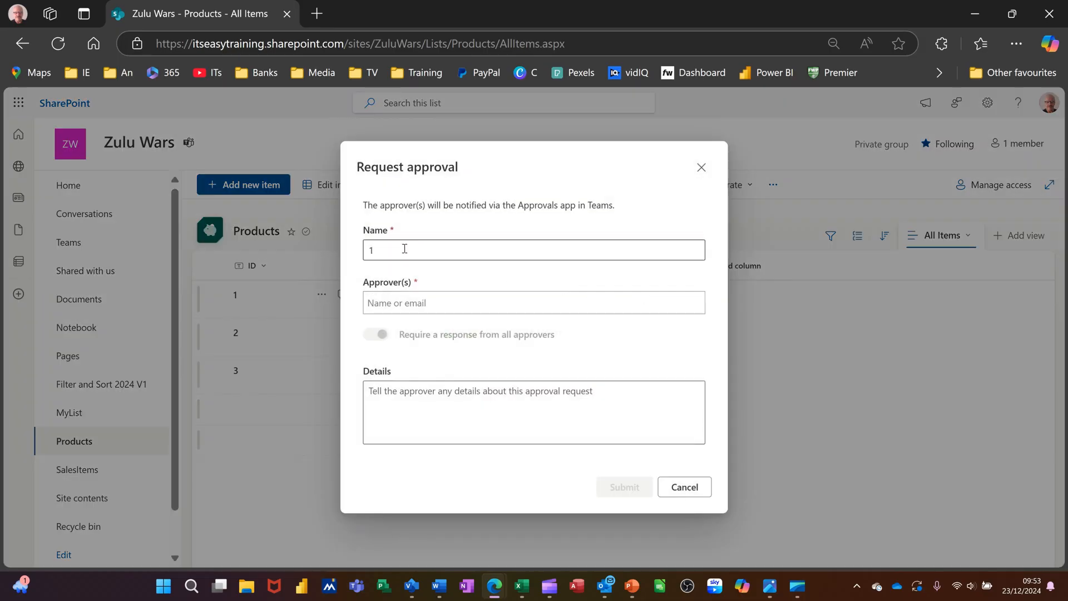
click(431, 303)
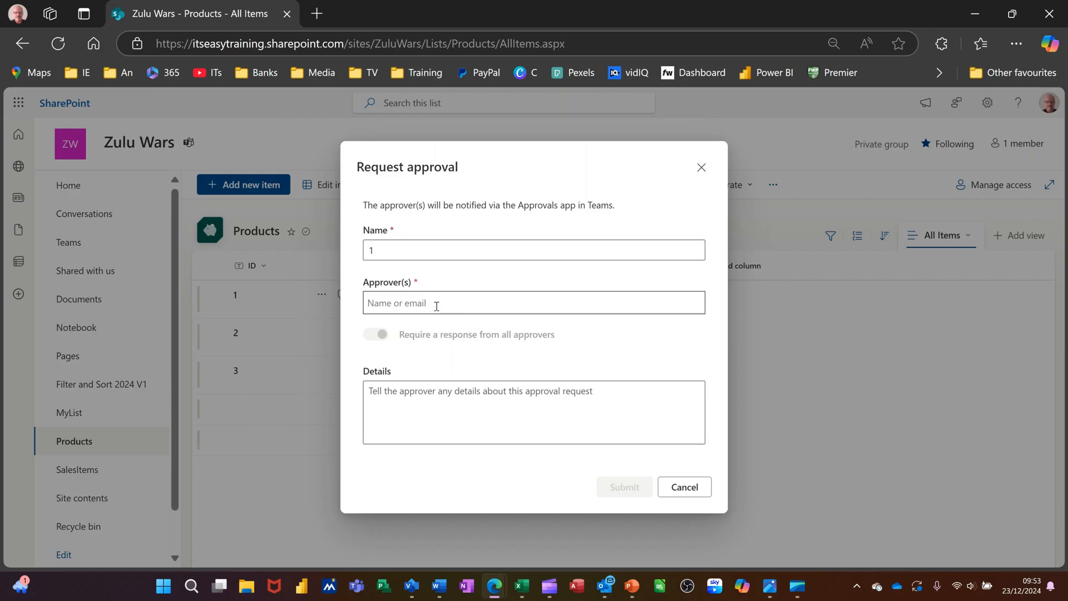
click(437, 306)
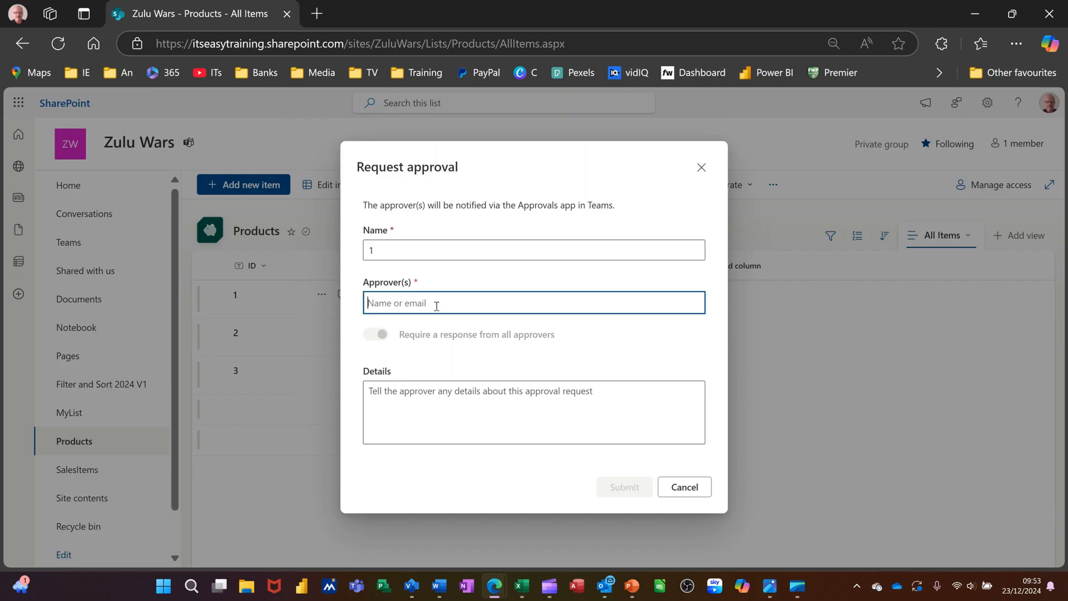
text(stev)
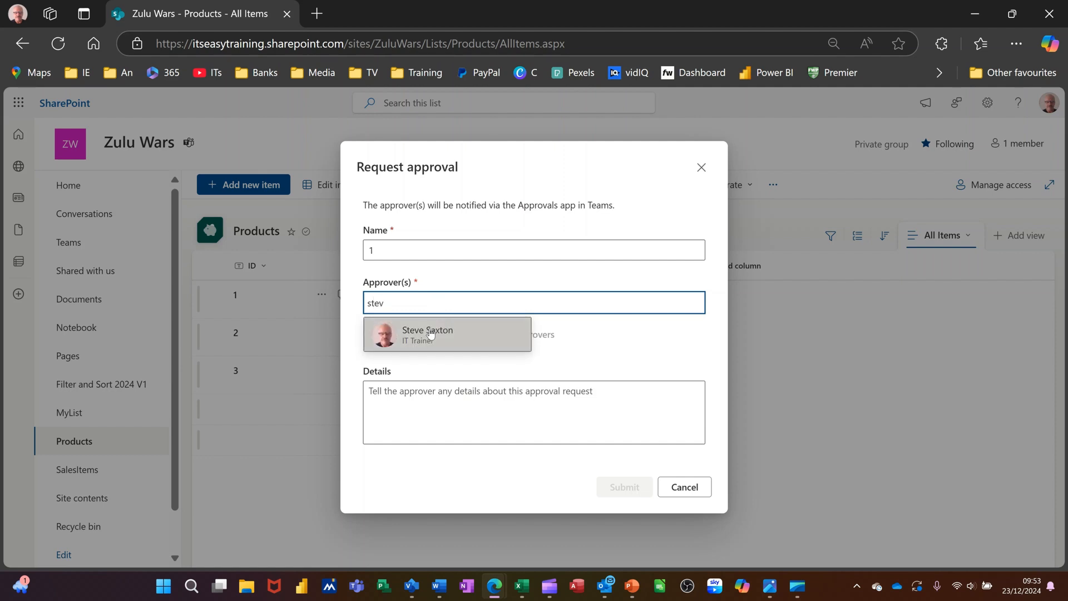
click(430, 332)
click(622, 491)
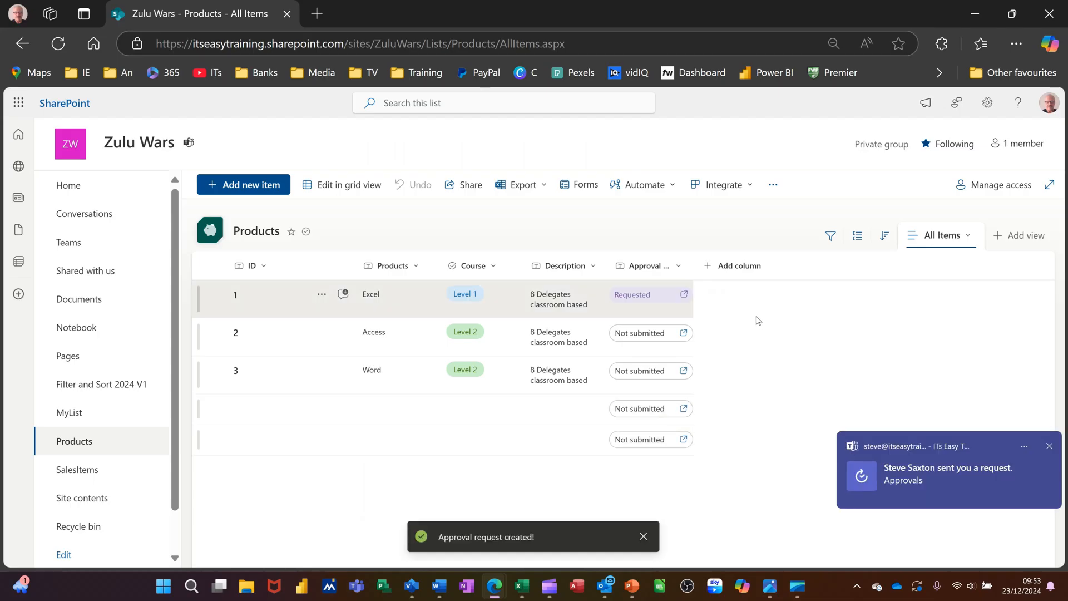
click(859, 478)
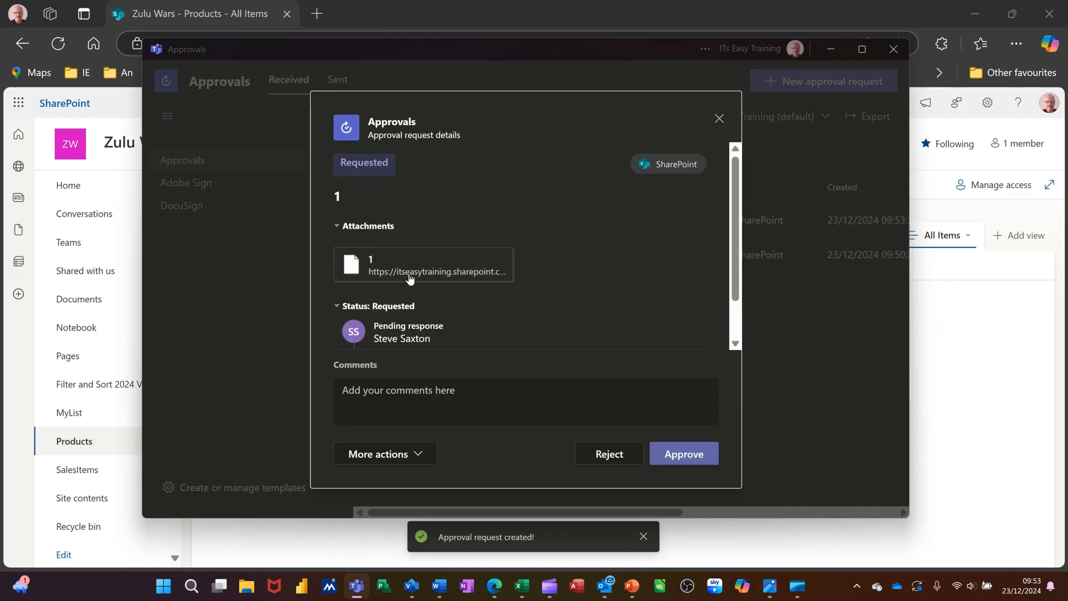
Step: Approve item 1's request in Teams Approvals and close the Approvals window
click(673, 457)
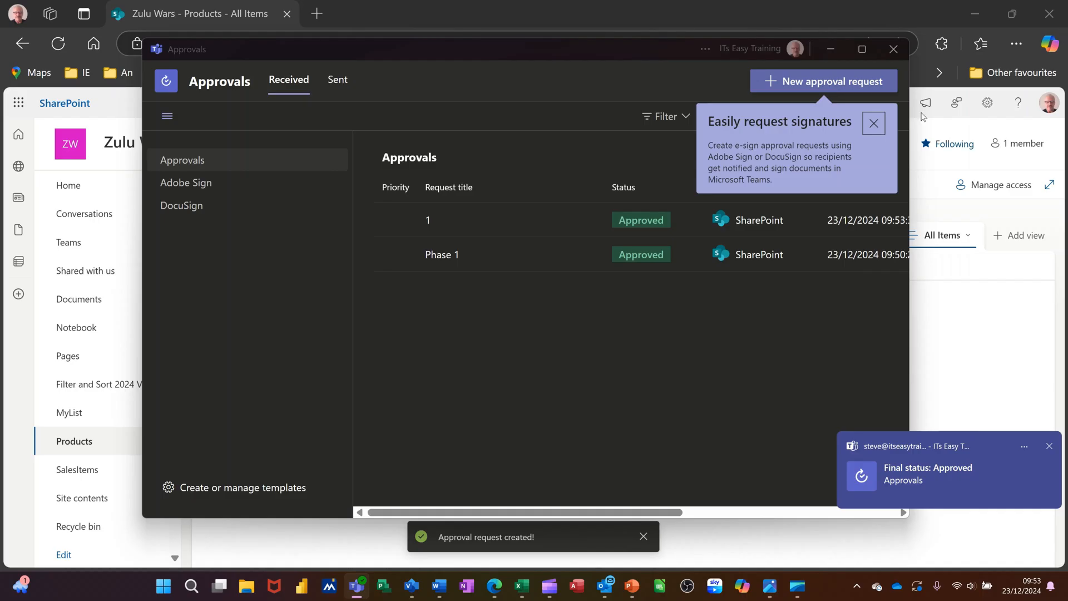
click(894, 49)
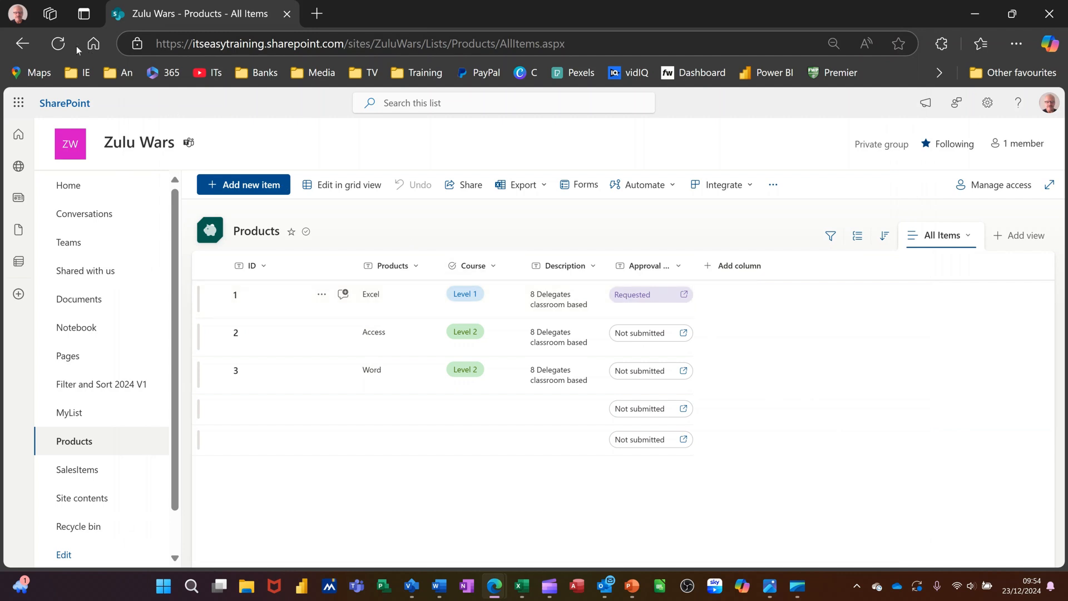
Step: Refresh to show Excel as Approved, then request approval for item 2 (Access)
click(58, 44)
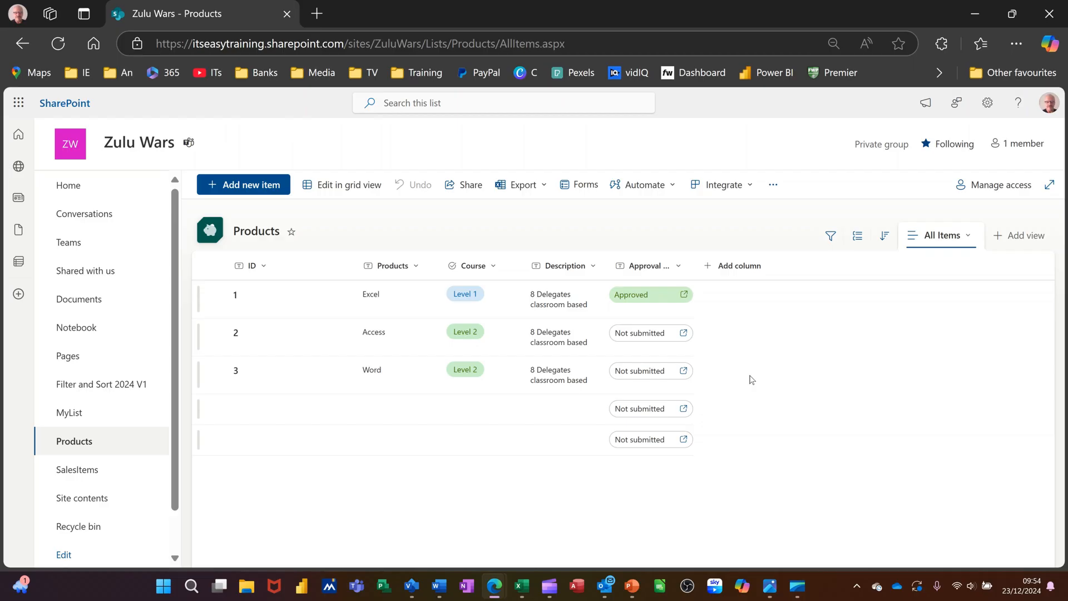
click(662, 340)
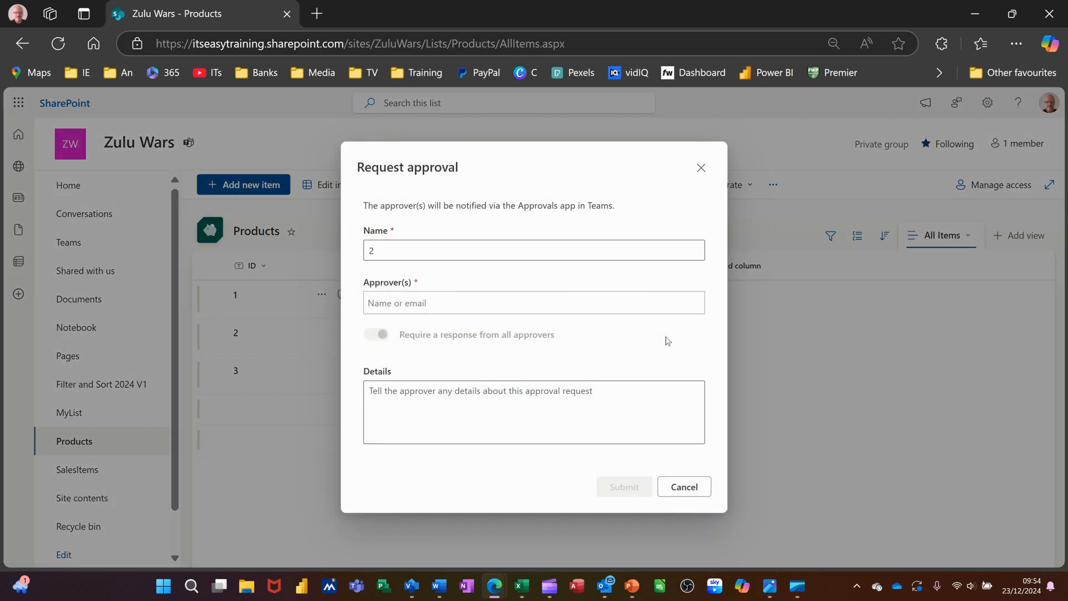
click(497, 303)
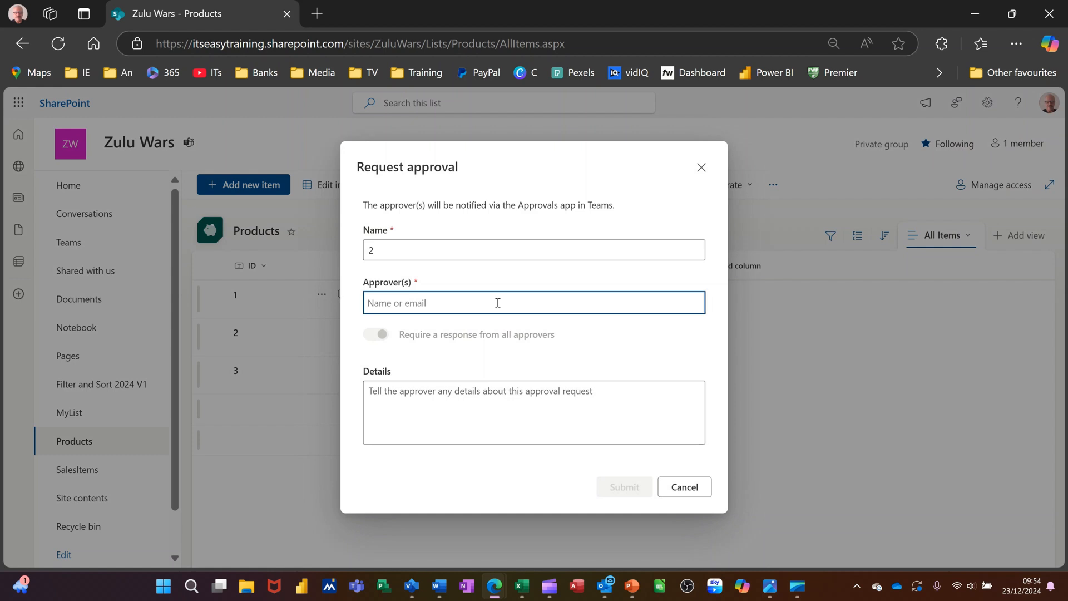
text(ste)
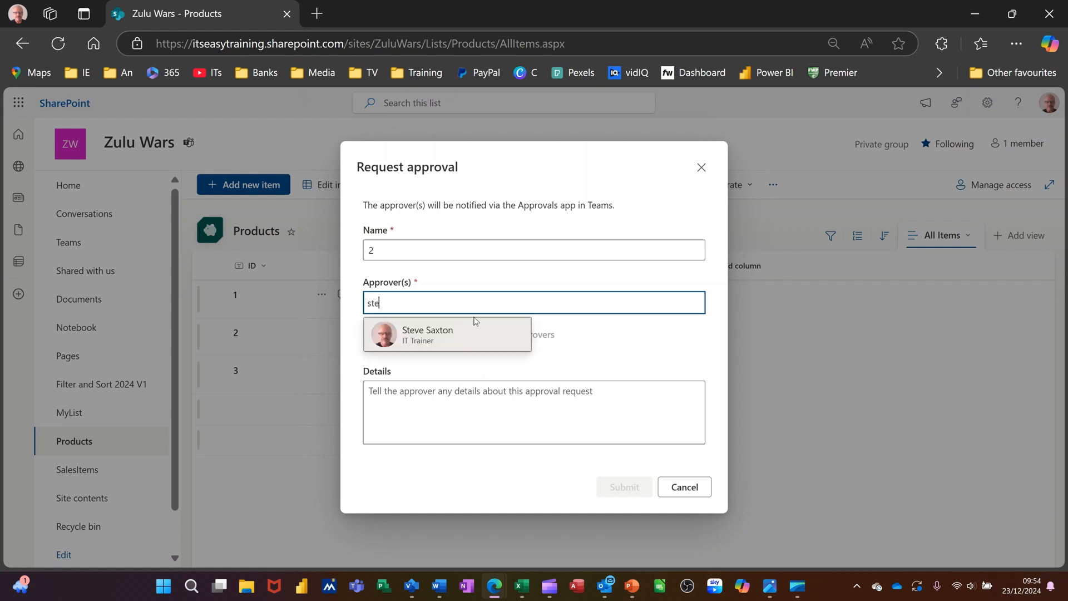
click(448, 332)
click(614, 493)
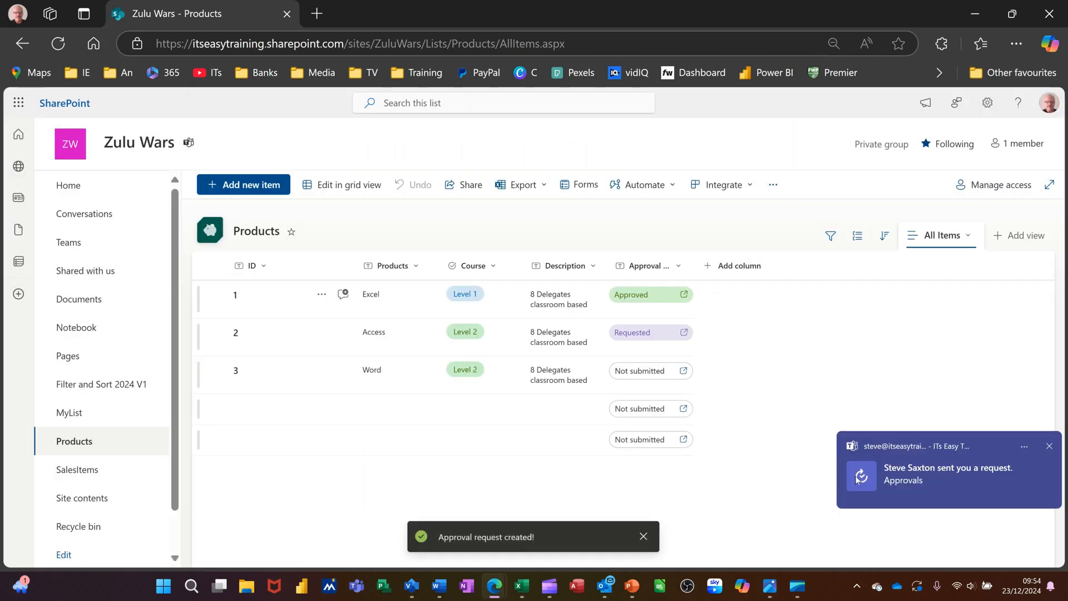
Step: Reject item 2's approval request in Teams, then bring the SharePoint Products list forward
click(863, 479)
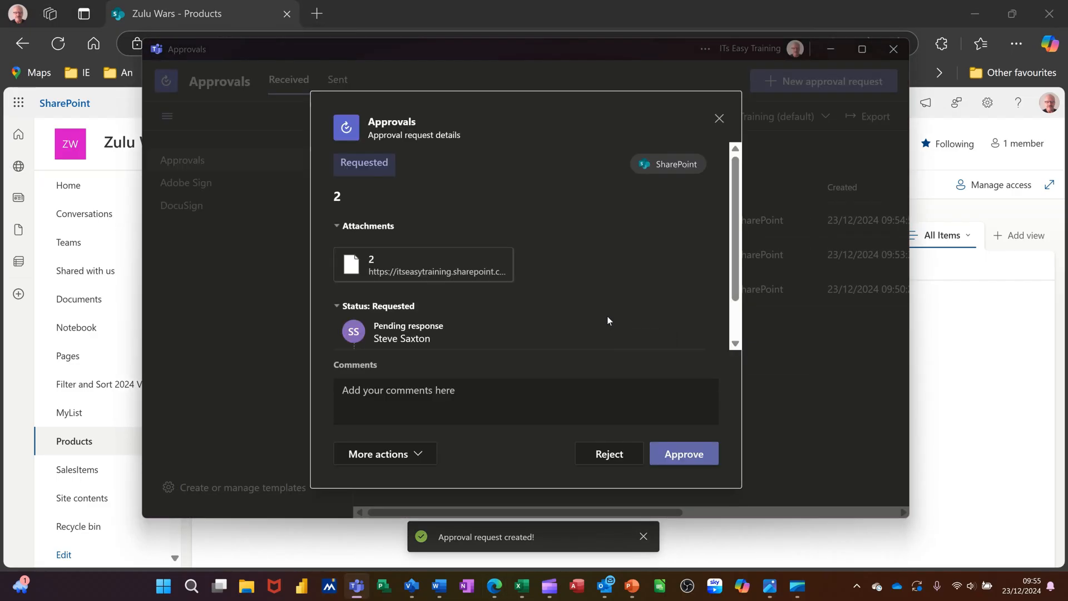
click(605, 455)
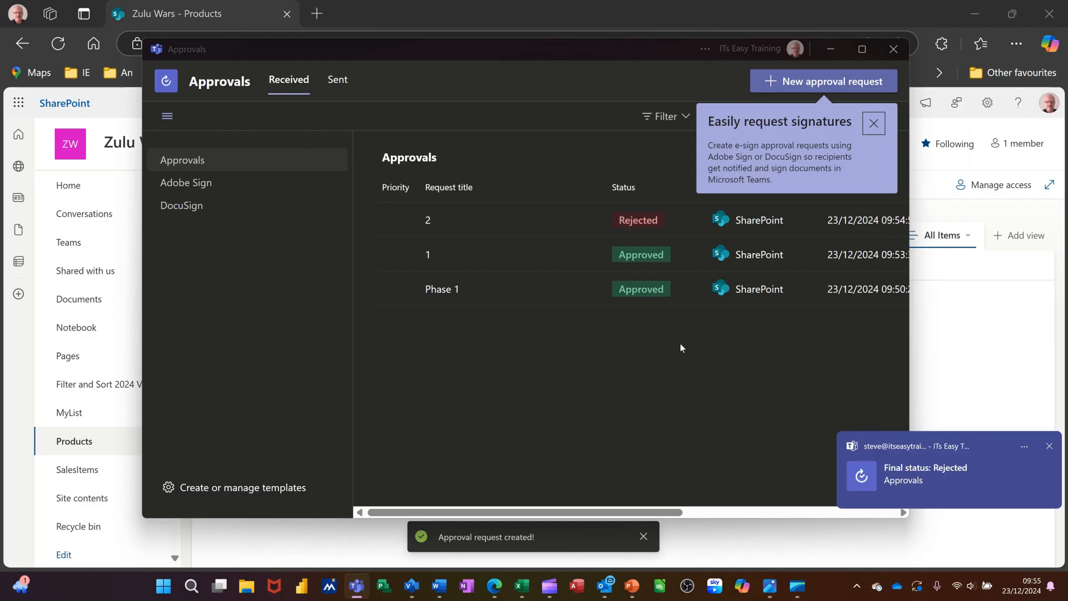
click(943, 390)
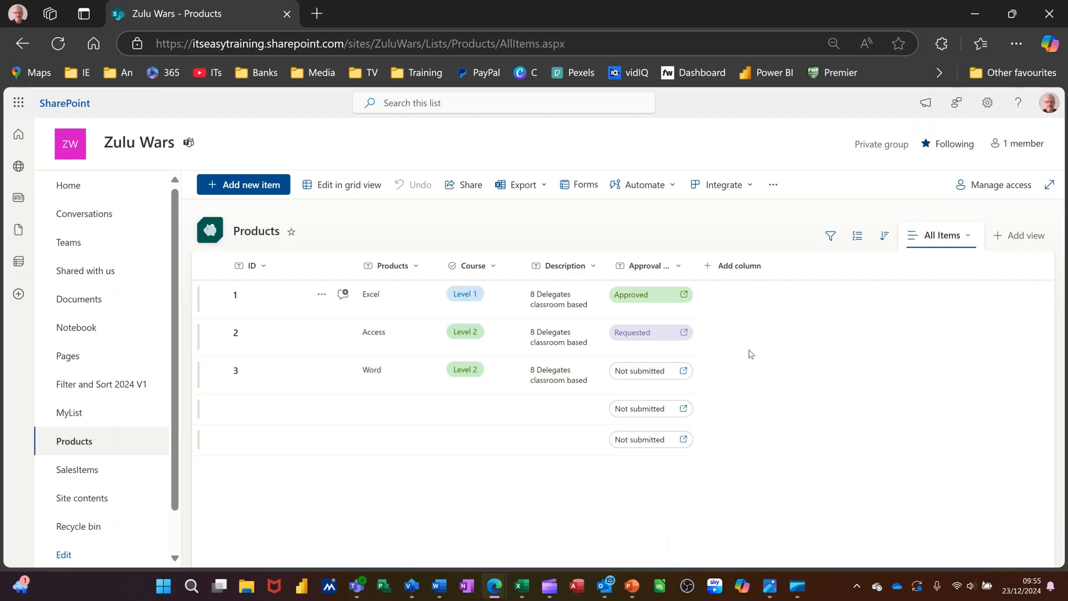
Step: Refresh to show Access as Rejected, then request approval for item 3 (Word)
click(60, 49)
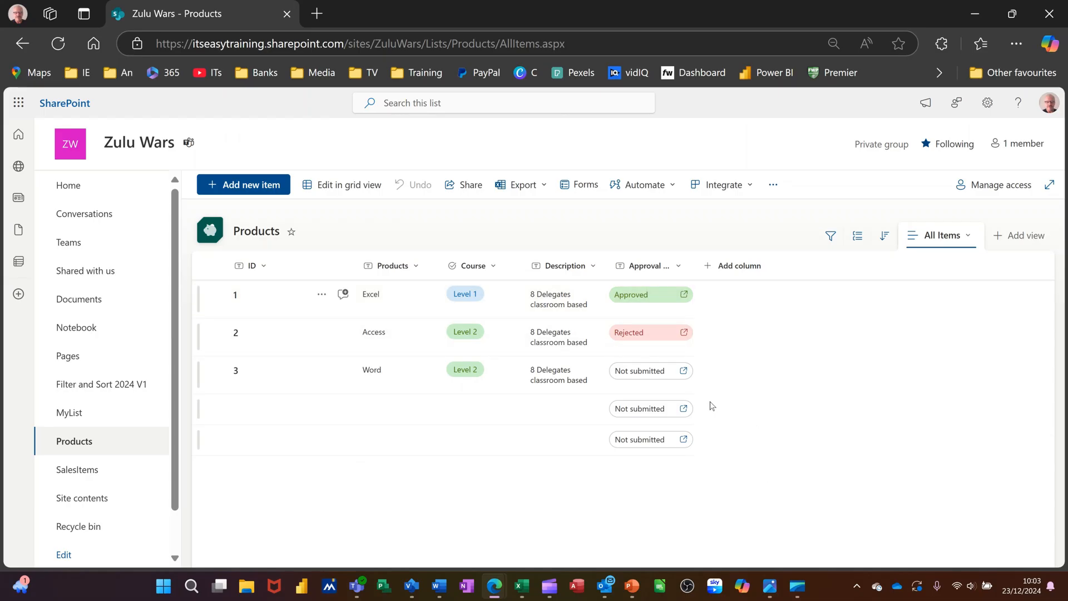
click(647, 382)
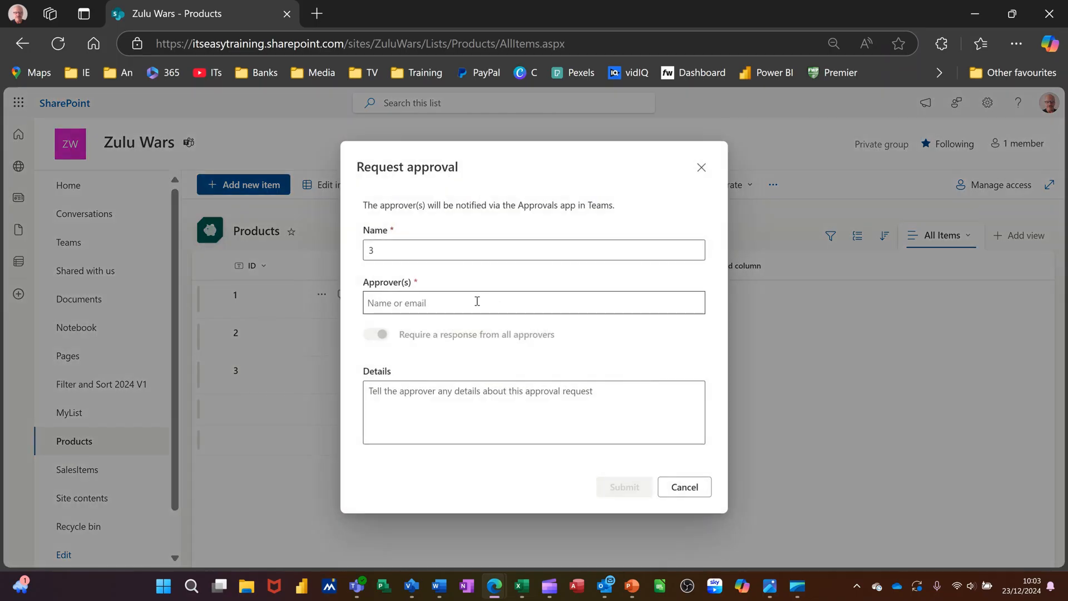
click(477, 301)
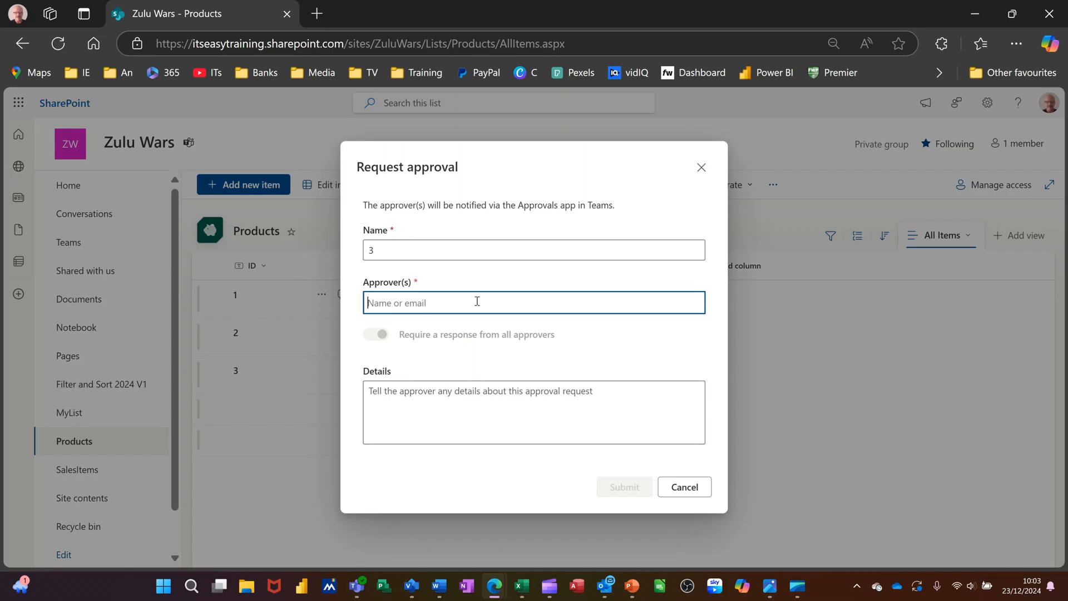
text(steve)
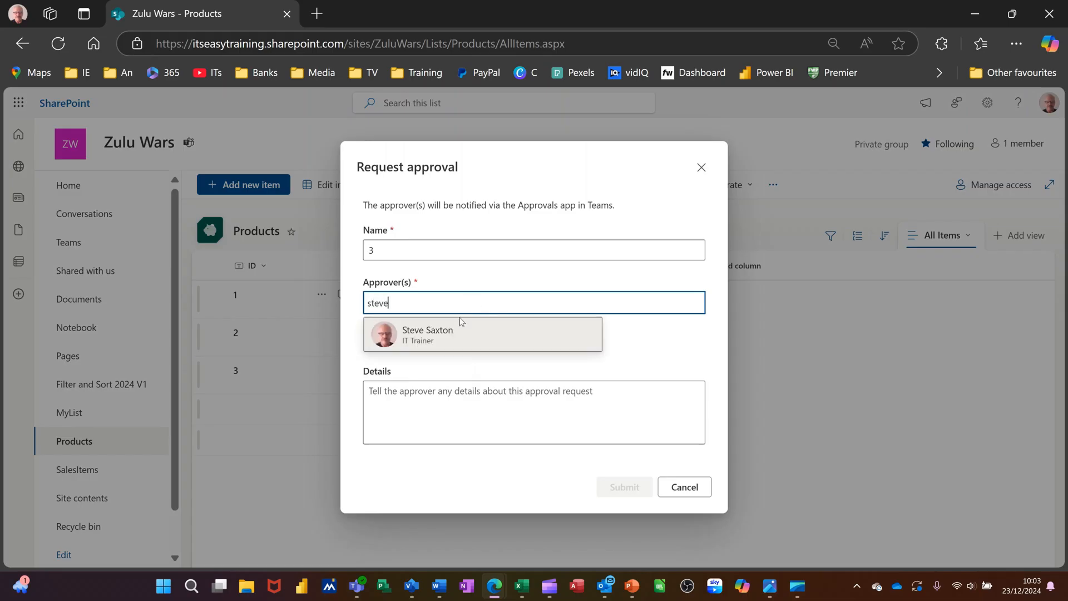
click(450, 337)
click(619, 487)
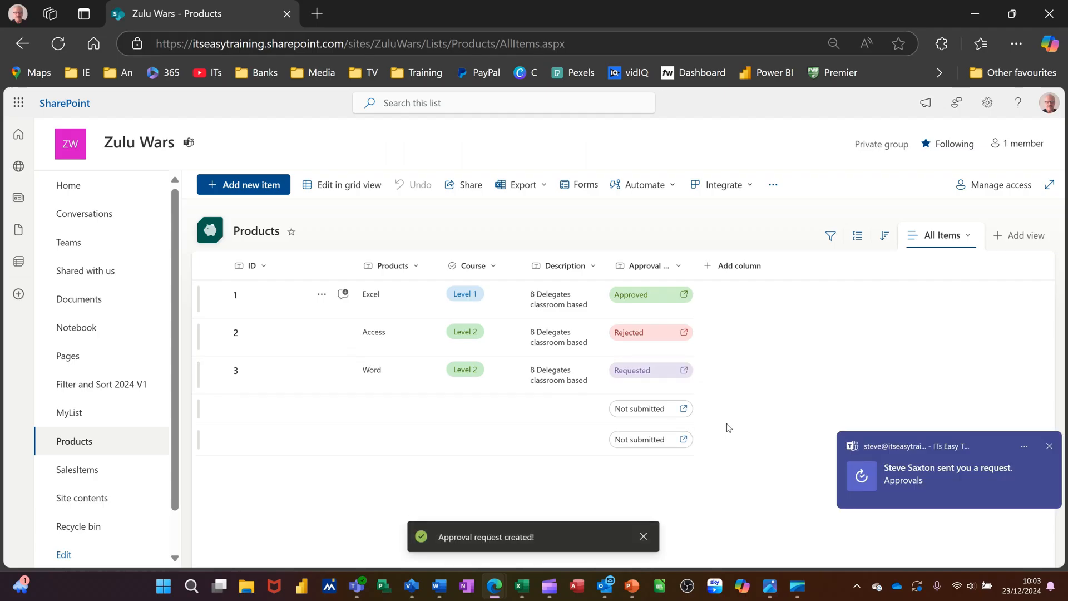
Step: Reassign item 3's approval request in Teams to the suggested colleague and confirm
click(892, 477)
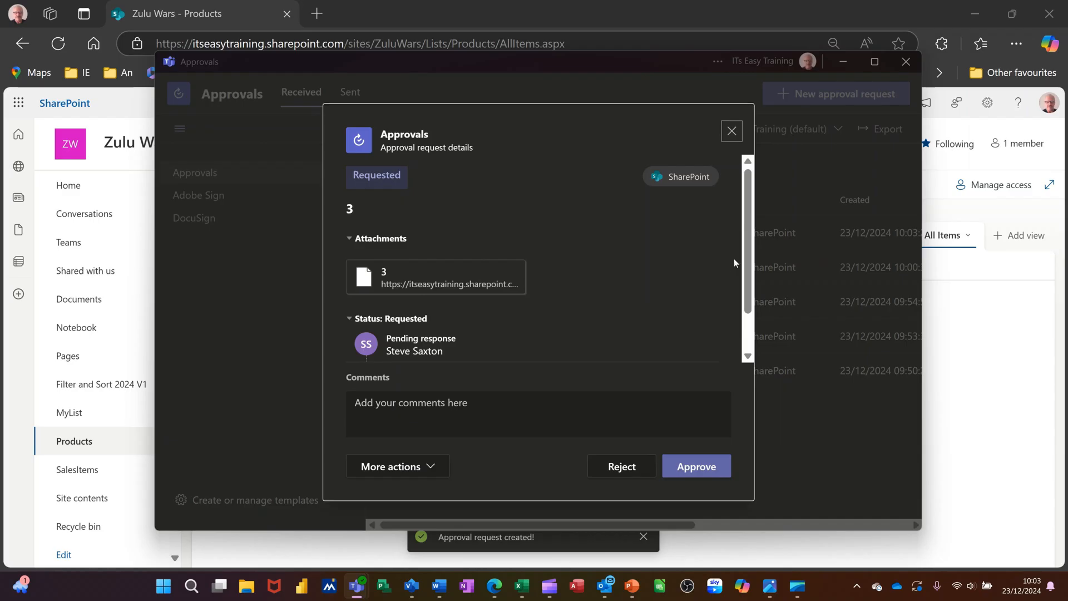
drag(743, 259, 743, 309)
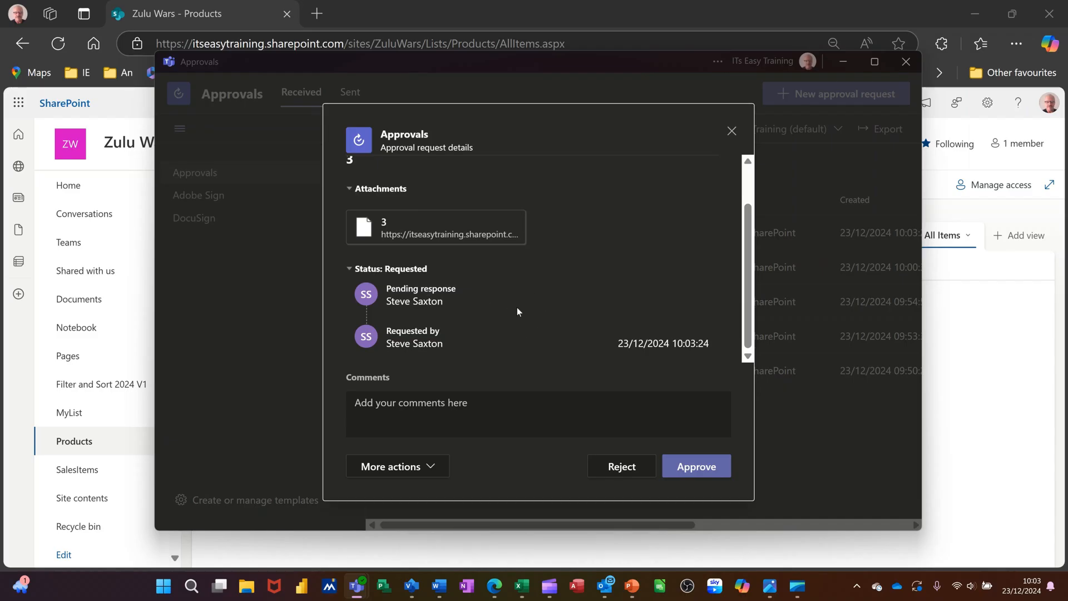
click(433, 473)
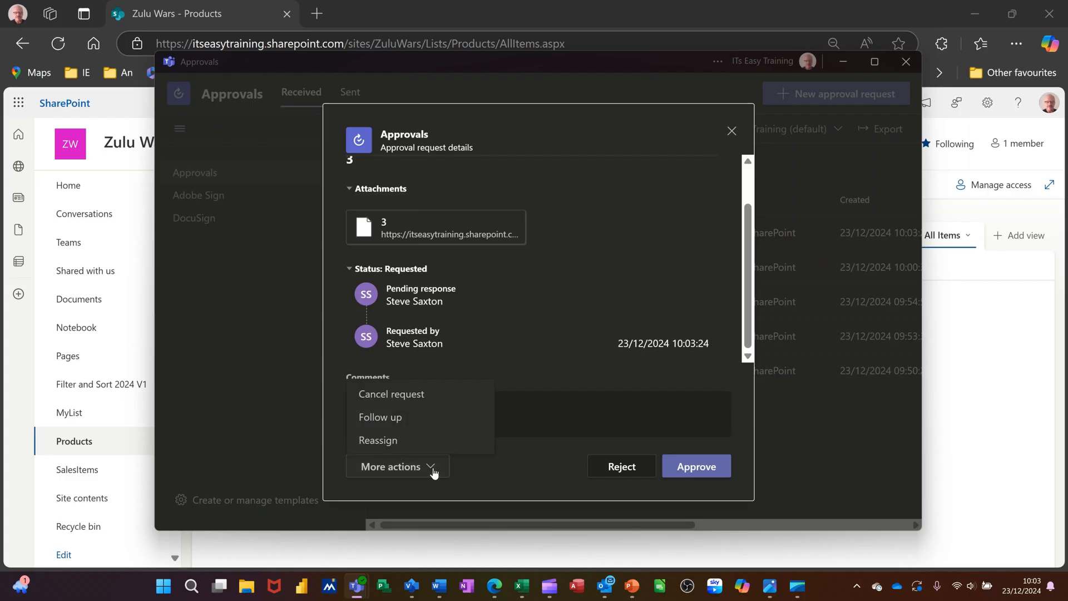
click(387, 441)
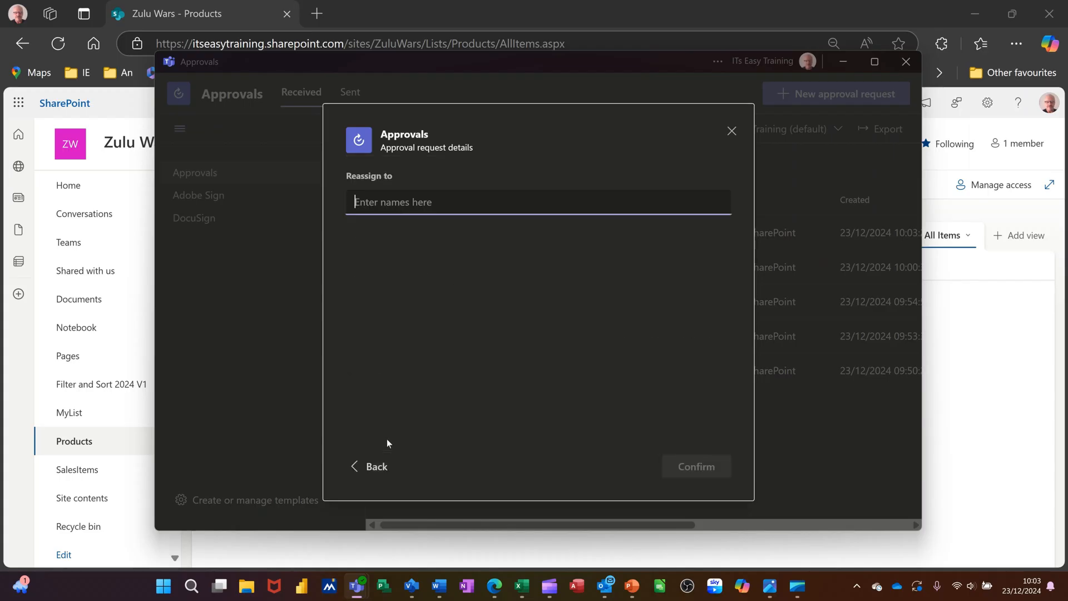
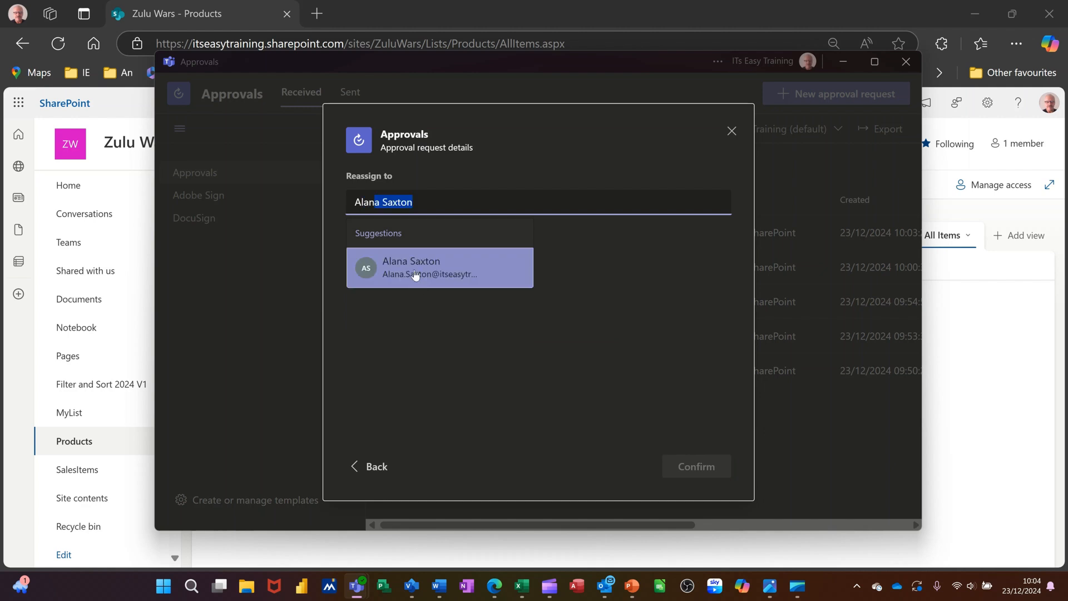
click(416, 275)
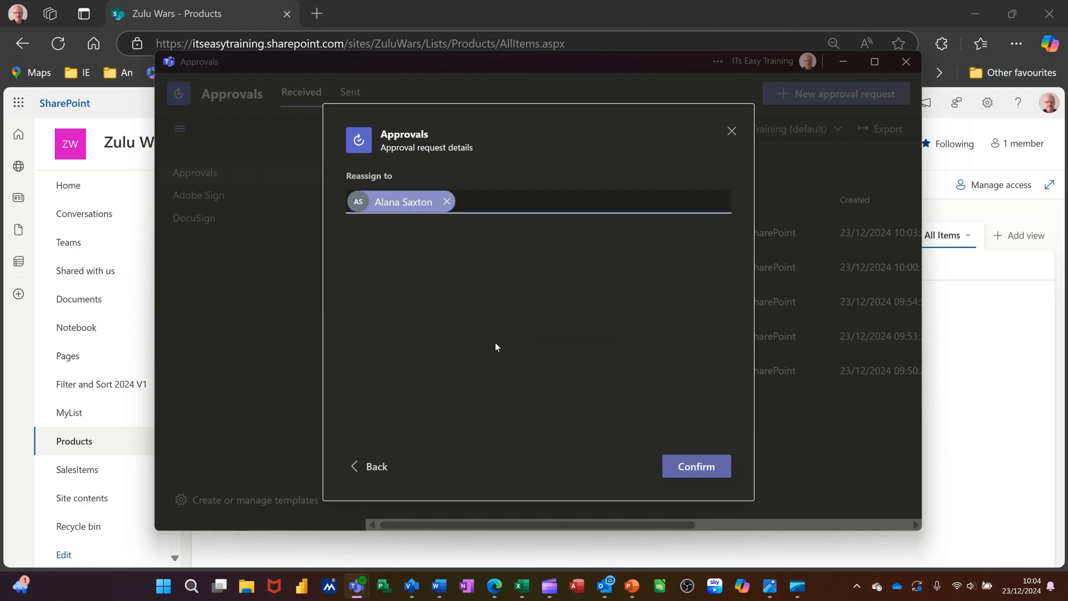
click(694, 472)
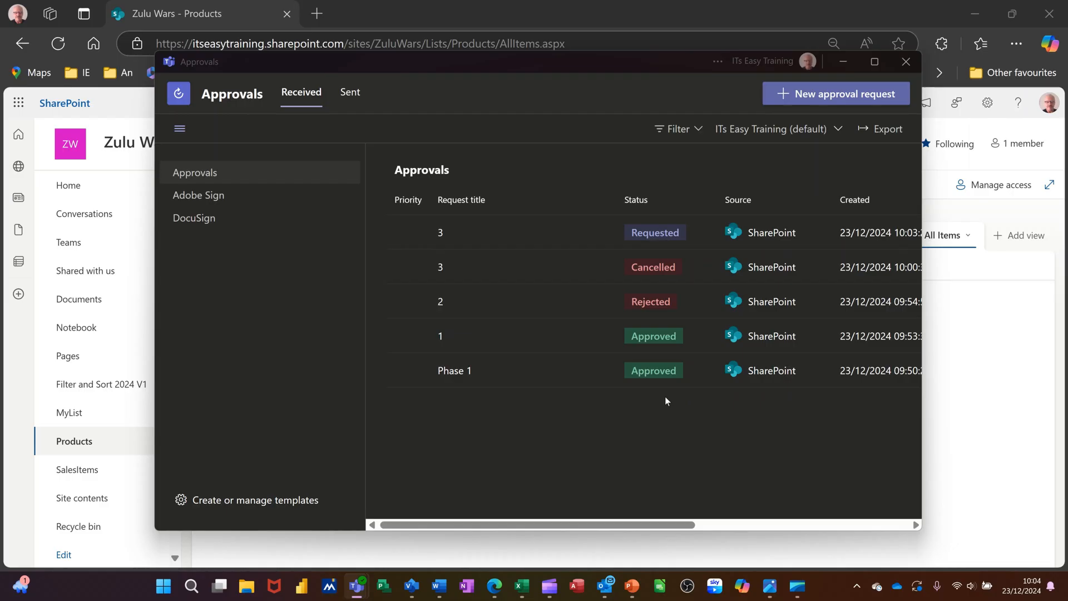
Step: Review the Sent and Received tabs plus Adobe Sign and DocuSign pages, then close Approvals
click(350, 92)
click(301, 93)
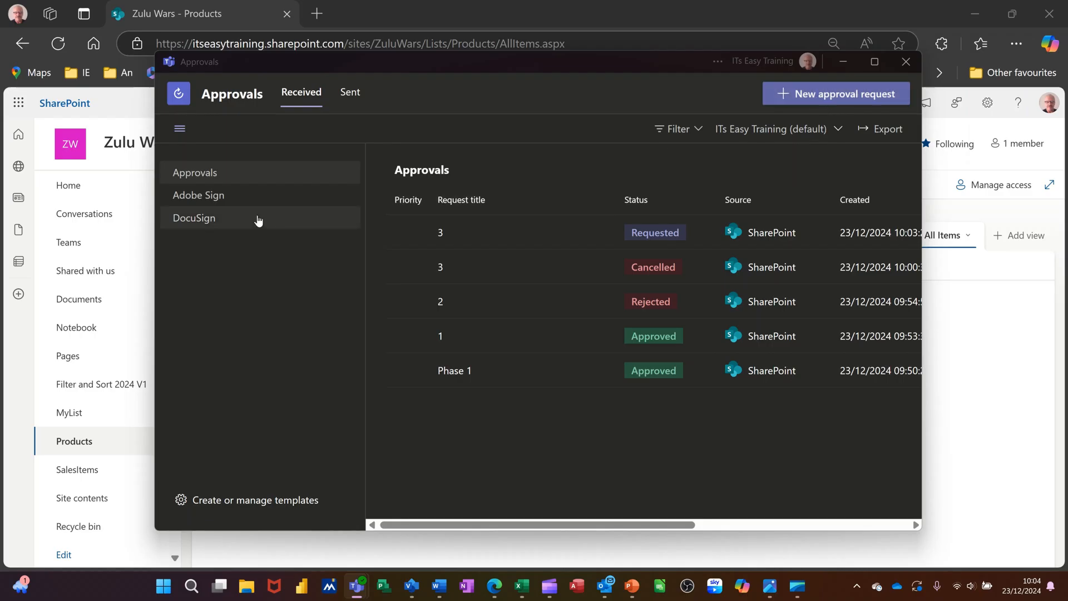
click(220, 203)
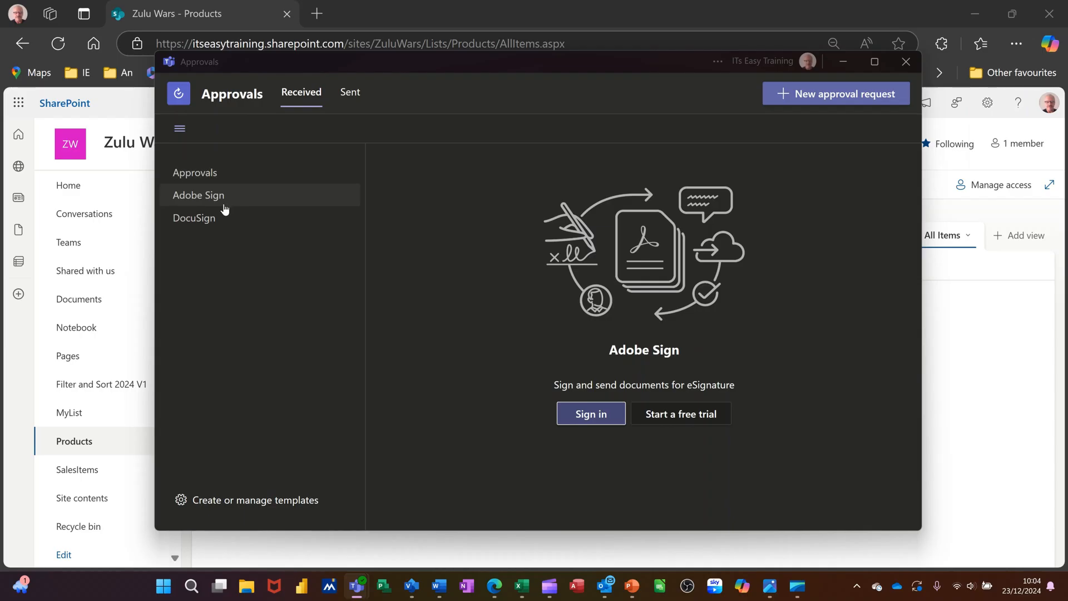
click(205, 218)
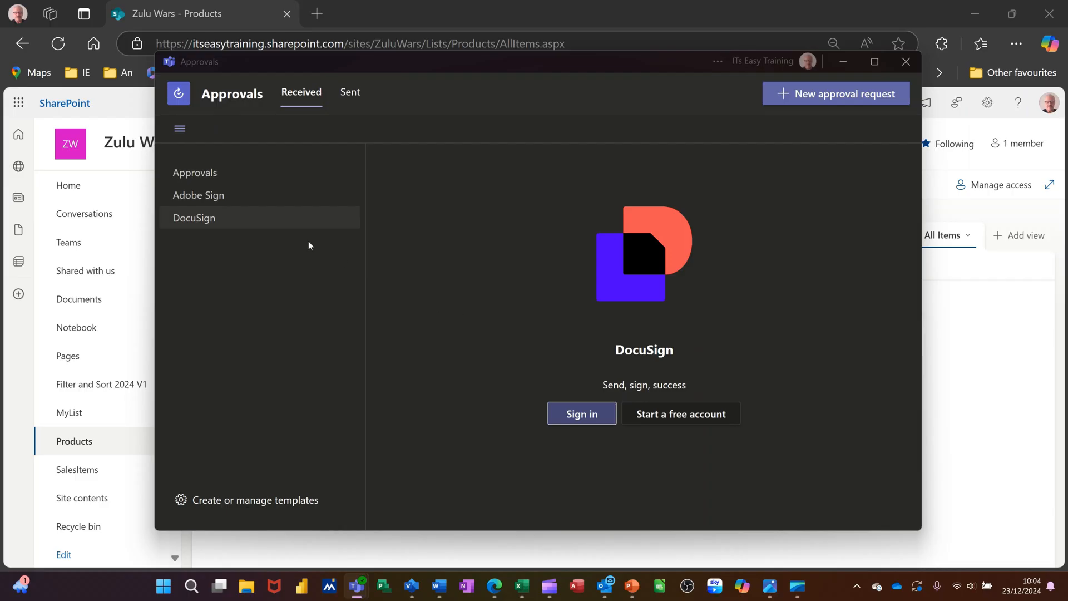
click(211, 176)
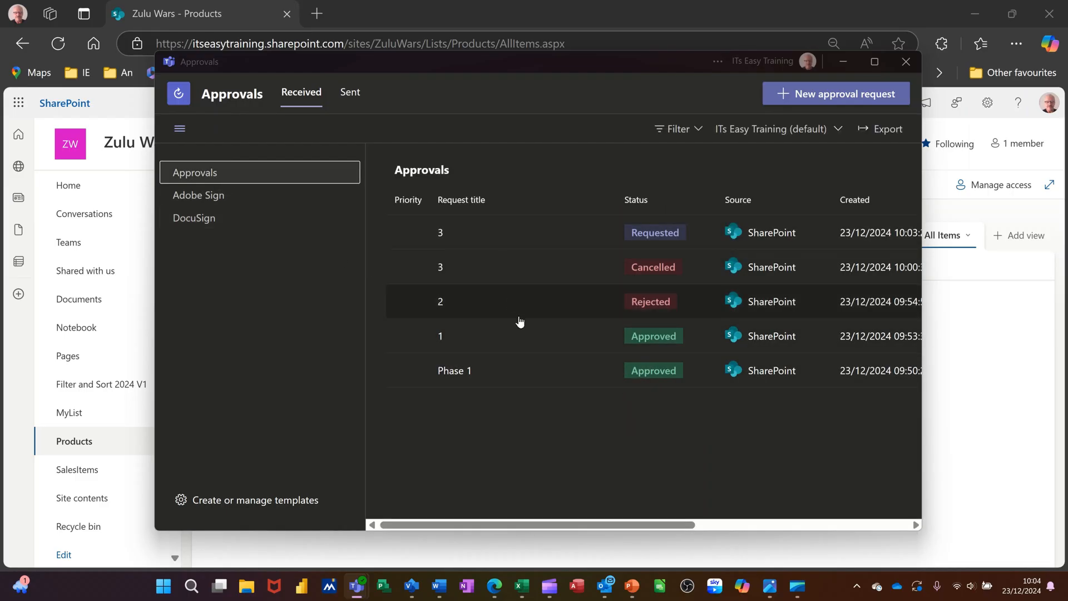
click(906, 63)
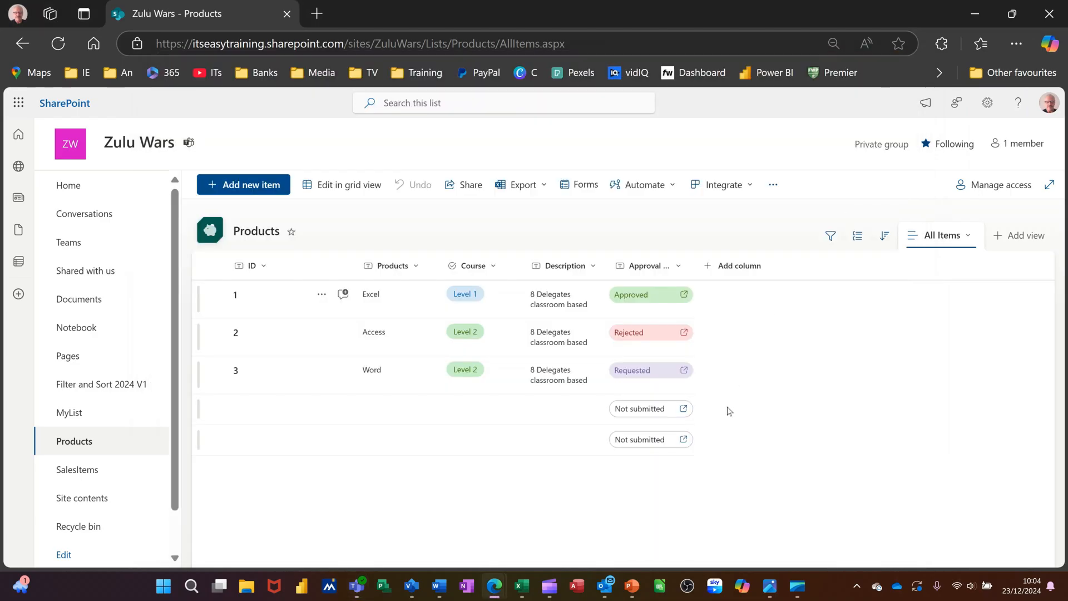
Step: Cancel the Word item's pending approval request from its Requested status details
click(636, 376)
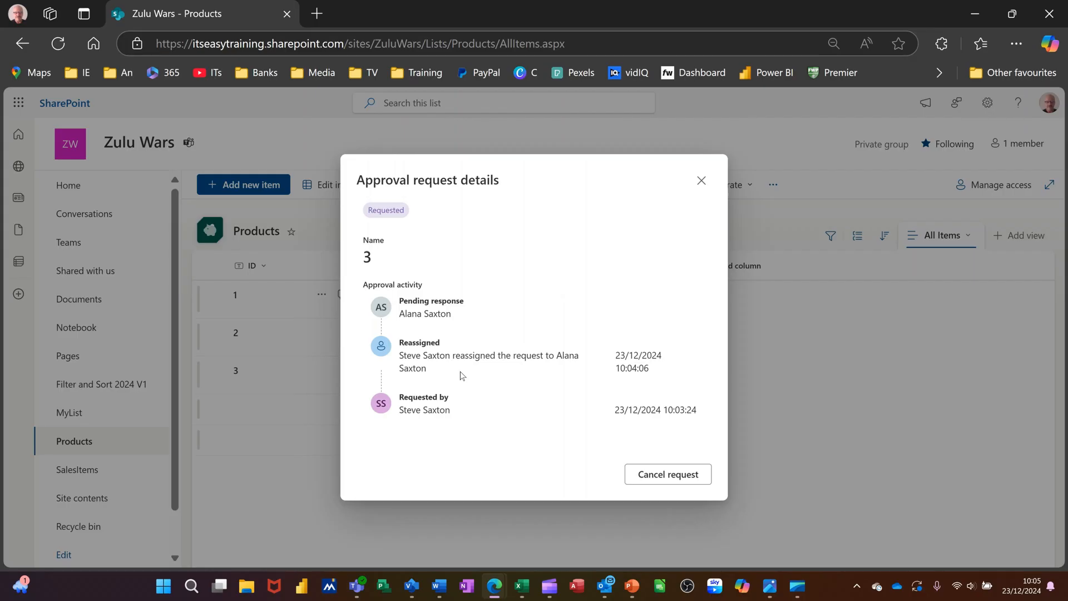
click(658, 478)
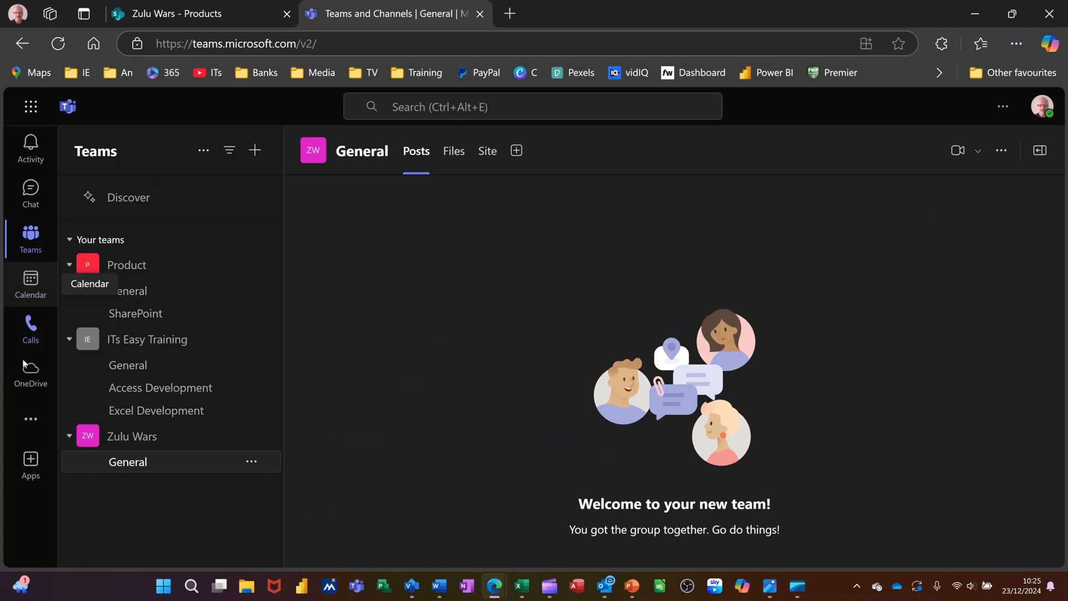
Step: Find Approvals by searching 'app', pin it to the sidebar, and open its template management page
click(29, 425)
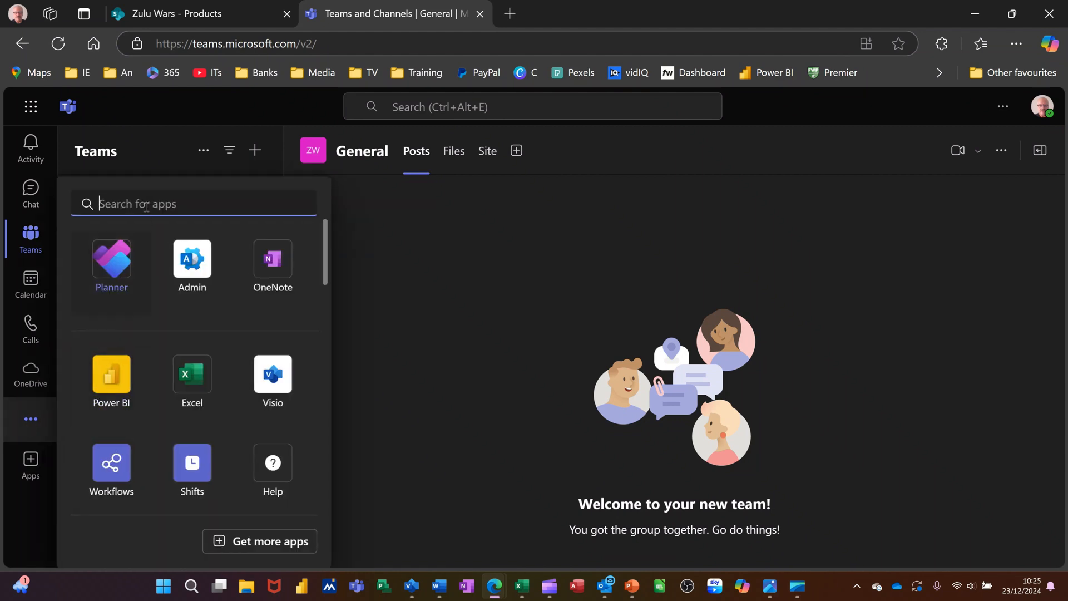
text(app)
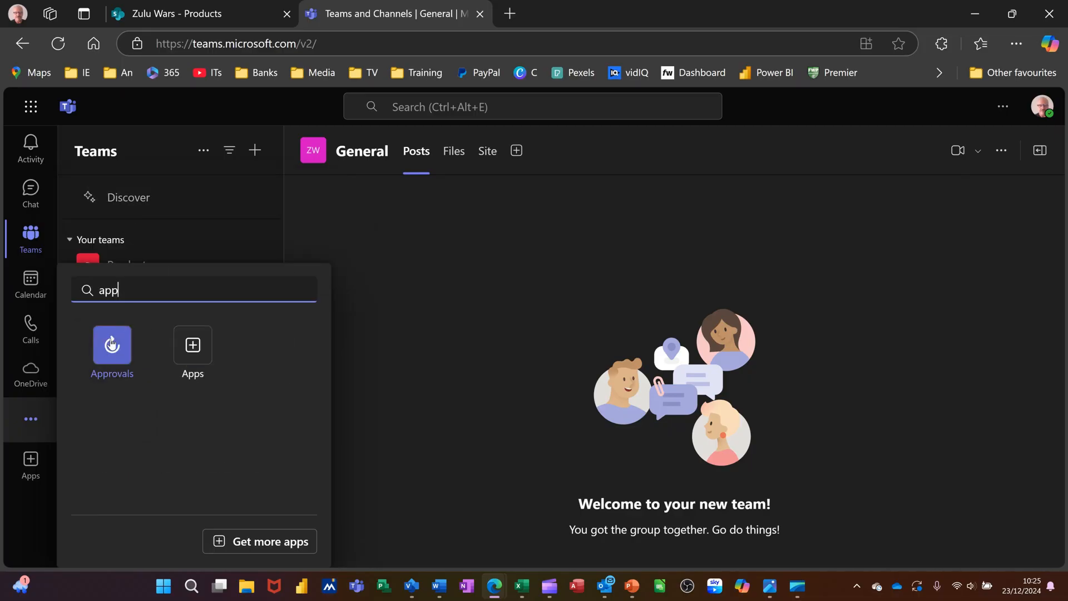
click(109, 356)
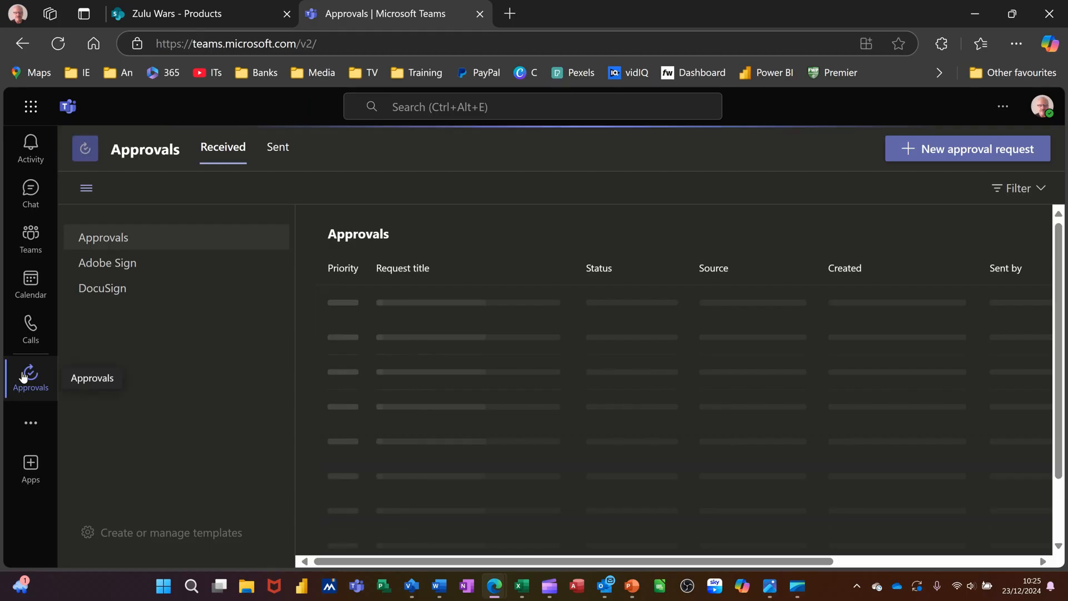
right_click(22, 376)
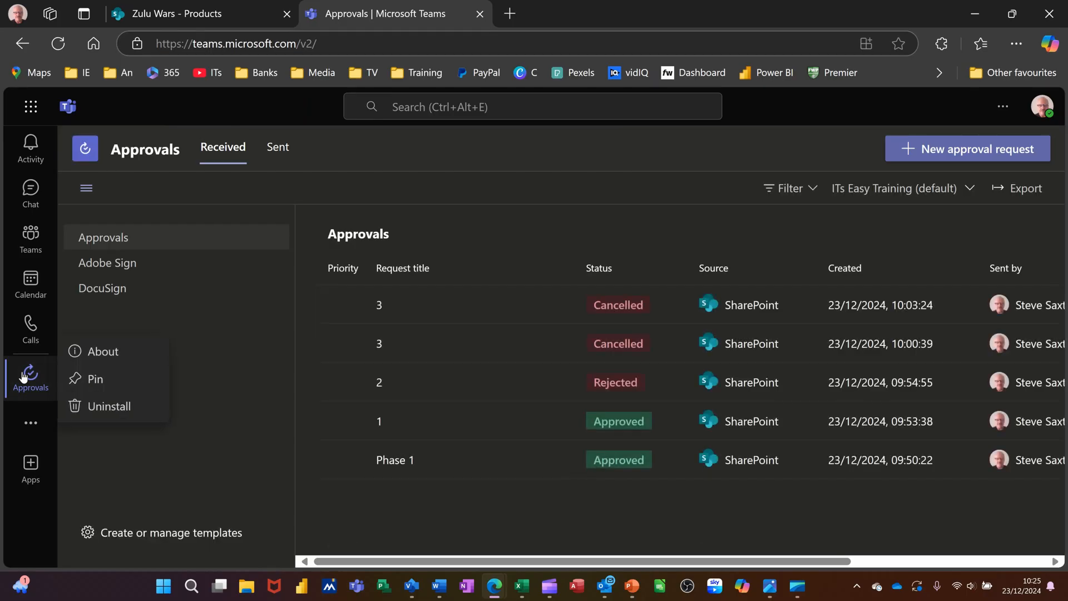
click(106, 387)
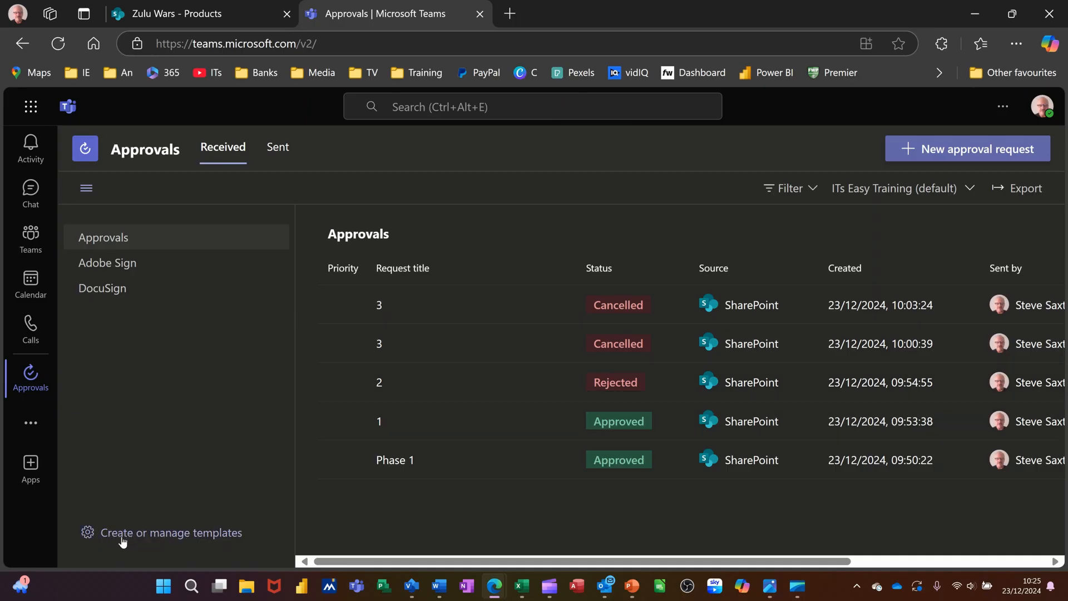
click(175, 535)
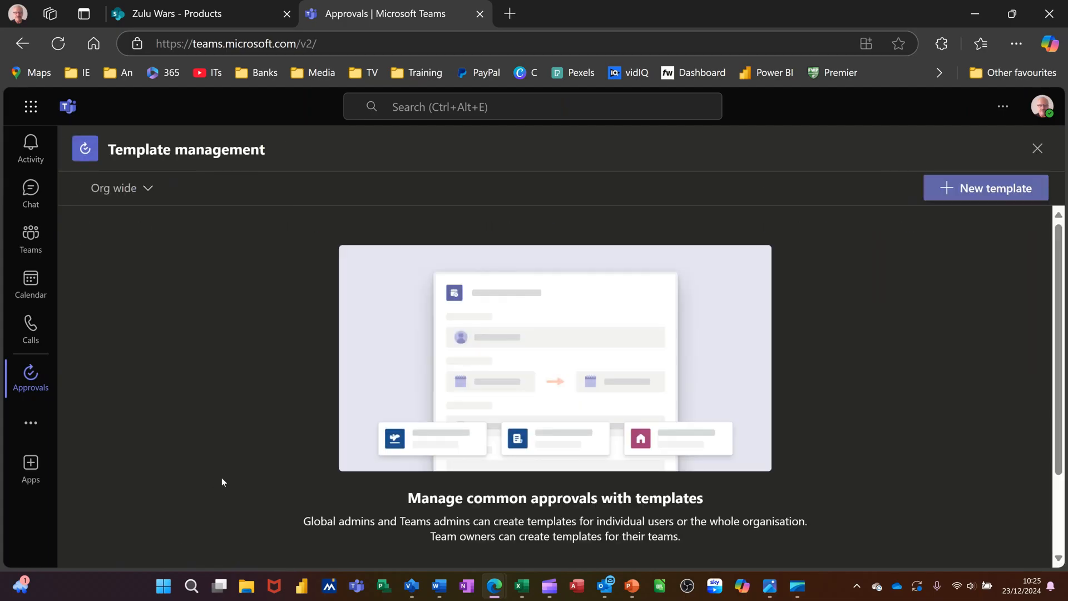
scroll(557, 522, down, 2)
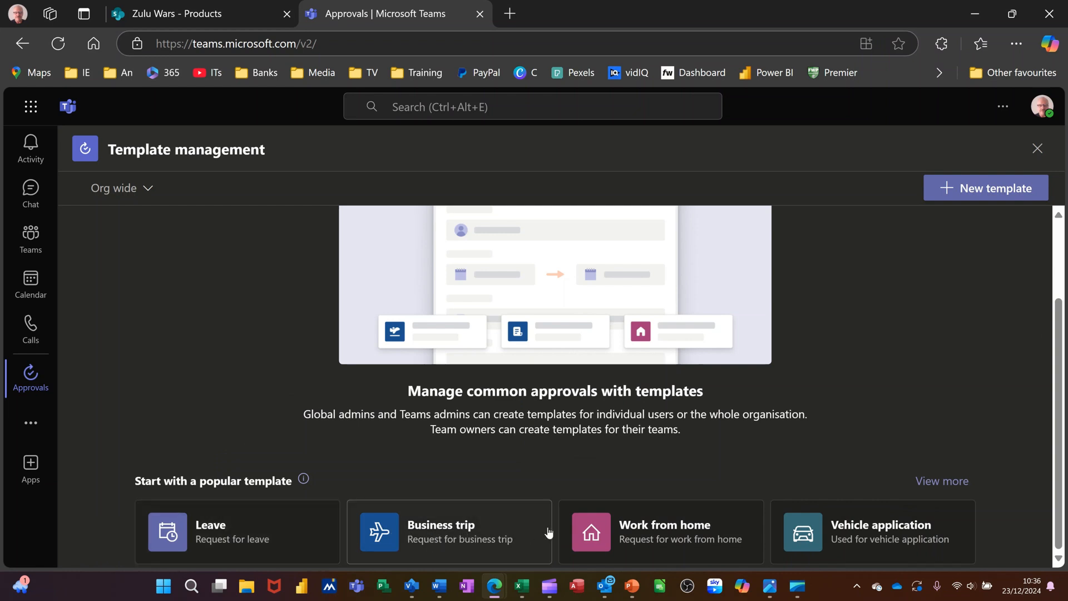
Step: Preview the Leave template form, browsing its leave type list and start date calendar
click(218, 530)
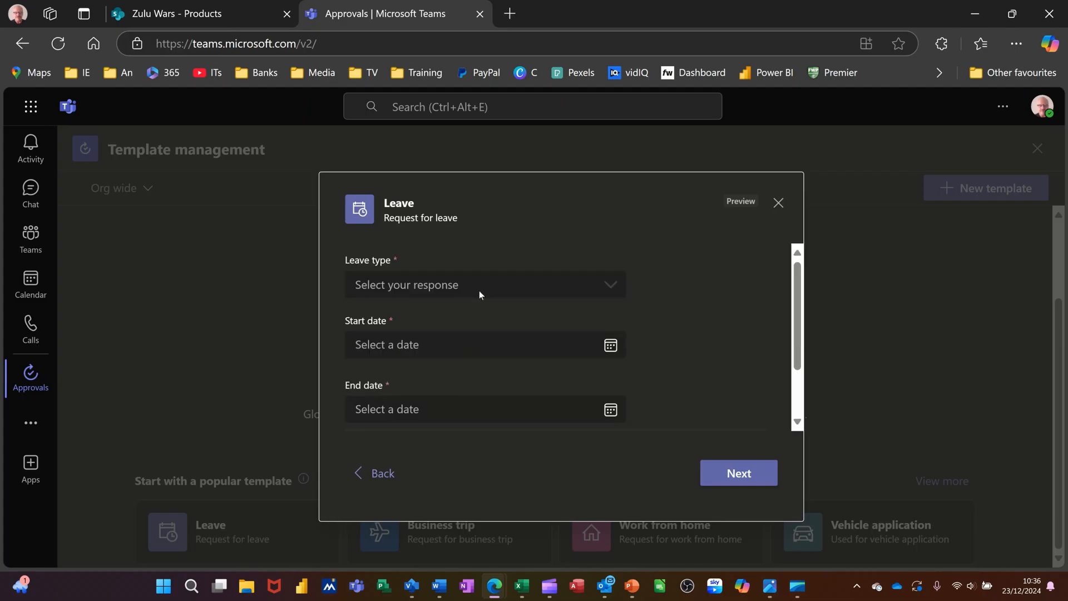
click(614, 288)
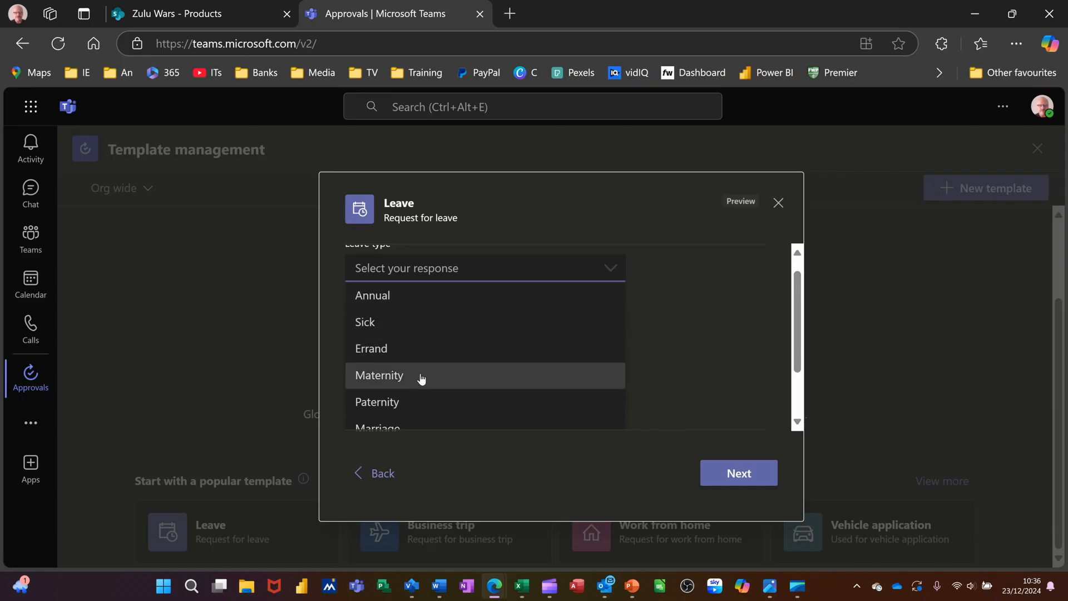
click(674, 322)
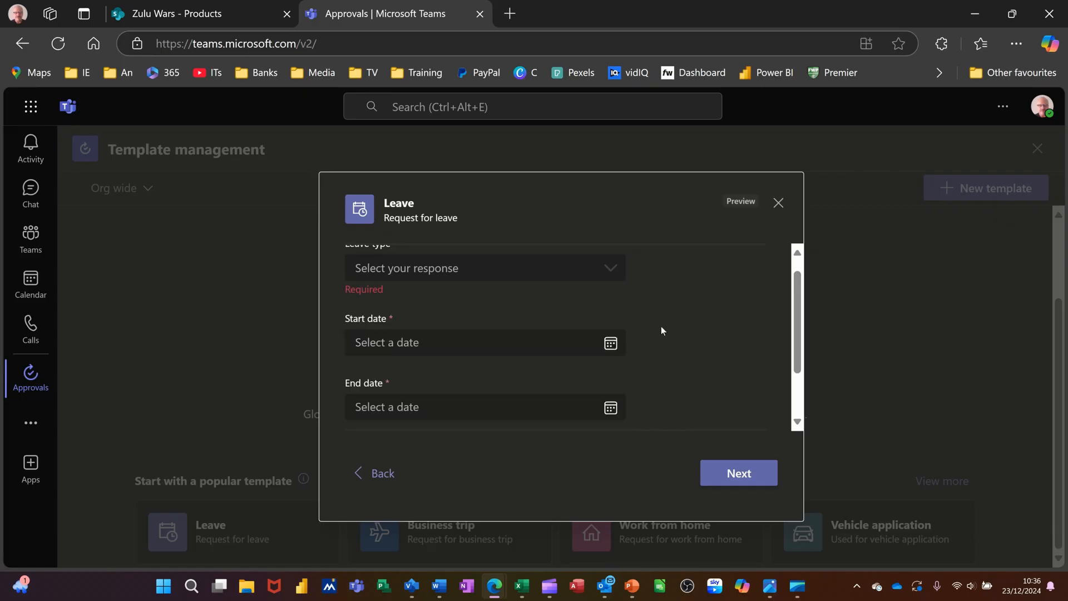
click(610, 344)
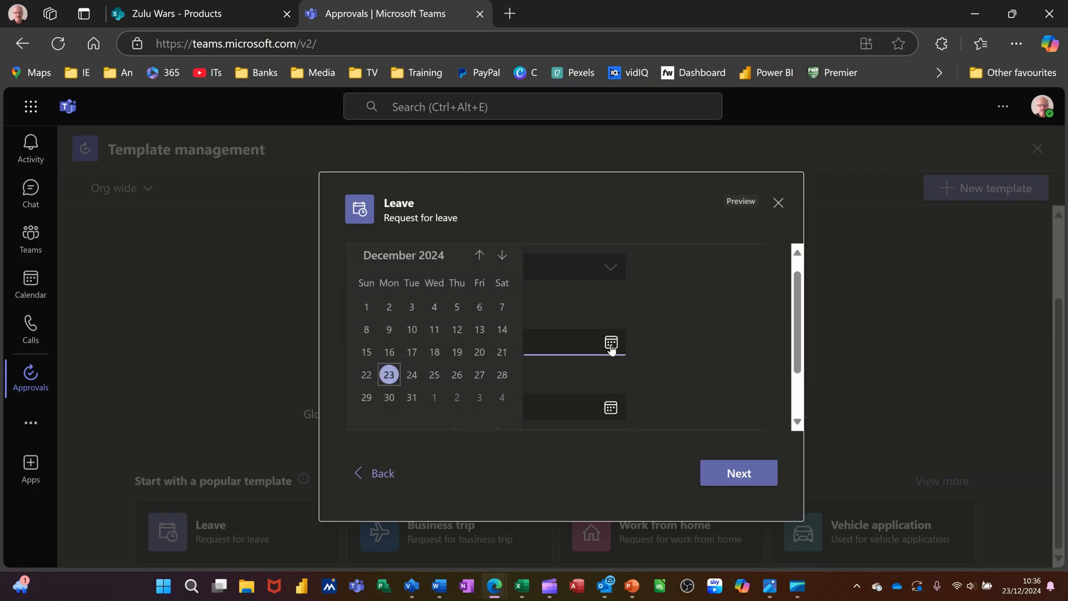
click(671, 349)
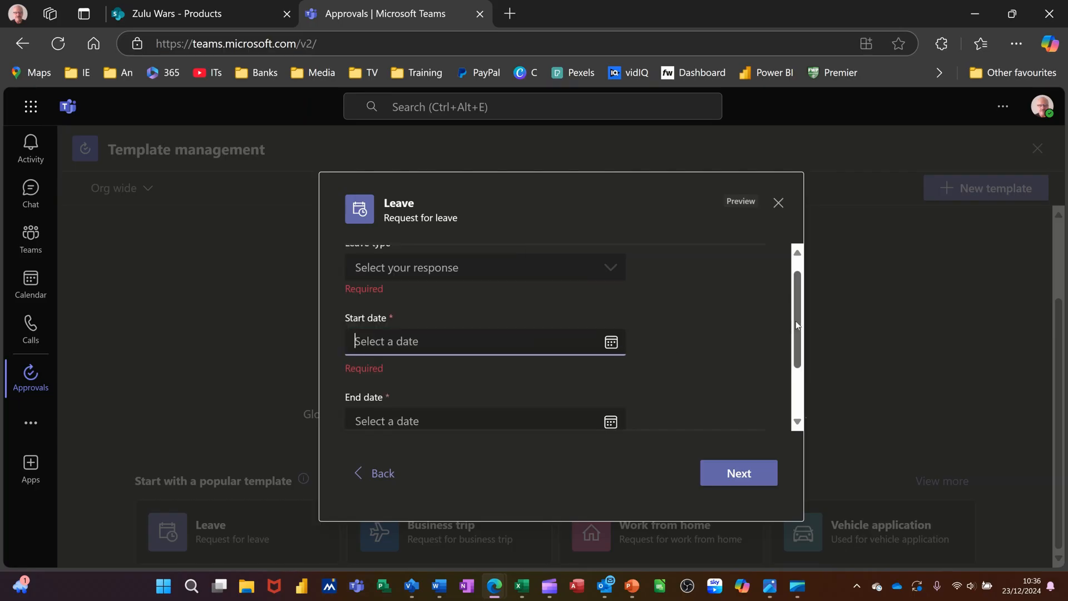
drag(793, 332, 791, 373)
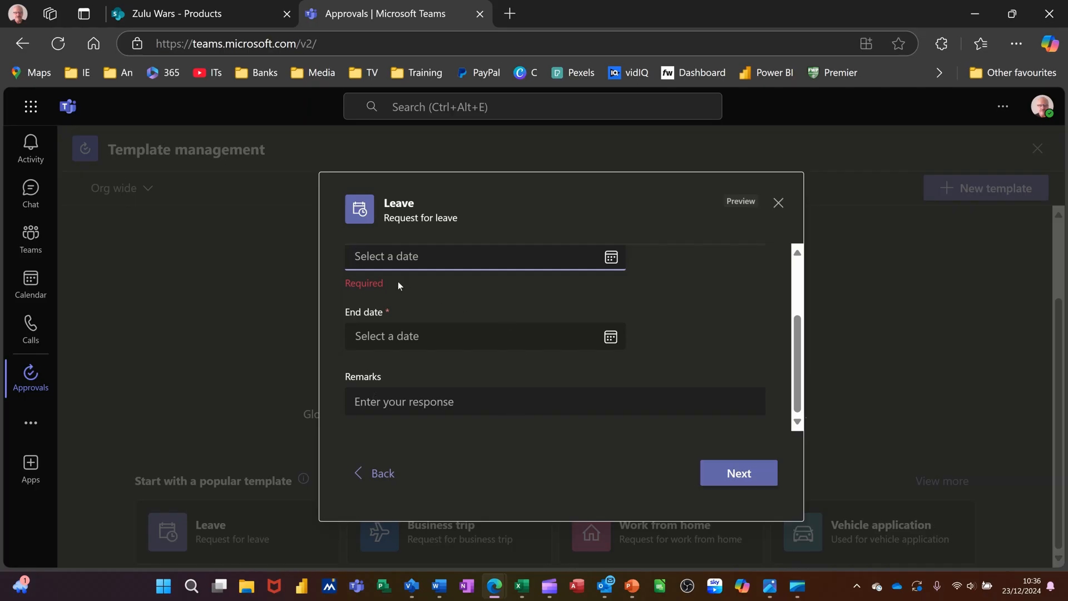
click(729, 471)
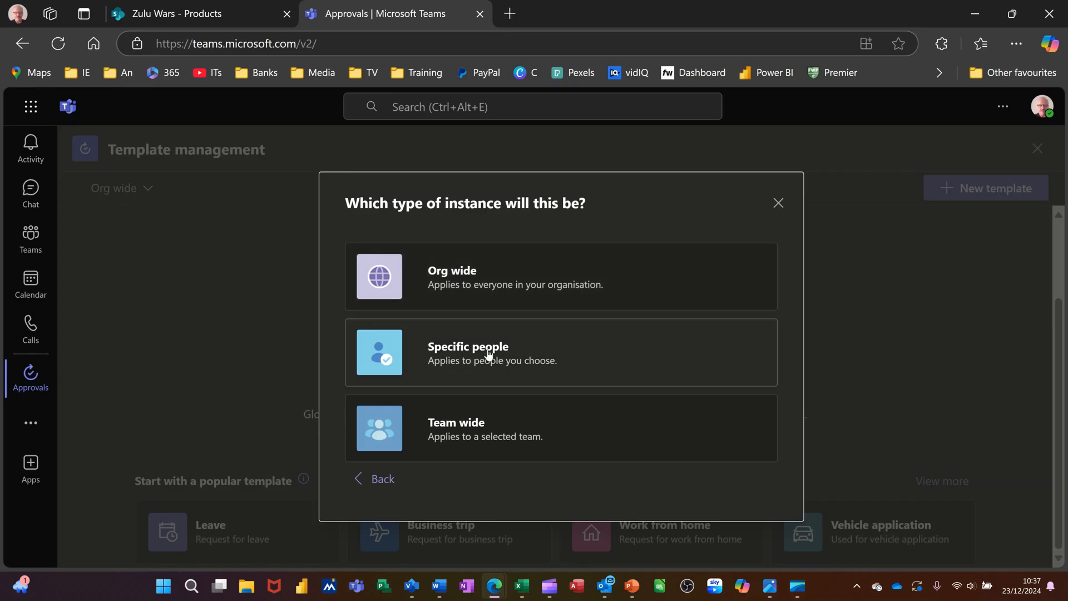
Step: Make the Leave template apply to specific people, keeping the Attendance category
click(469, 346)
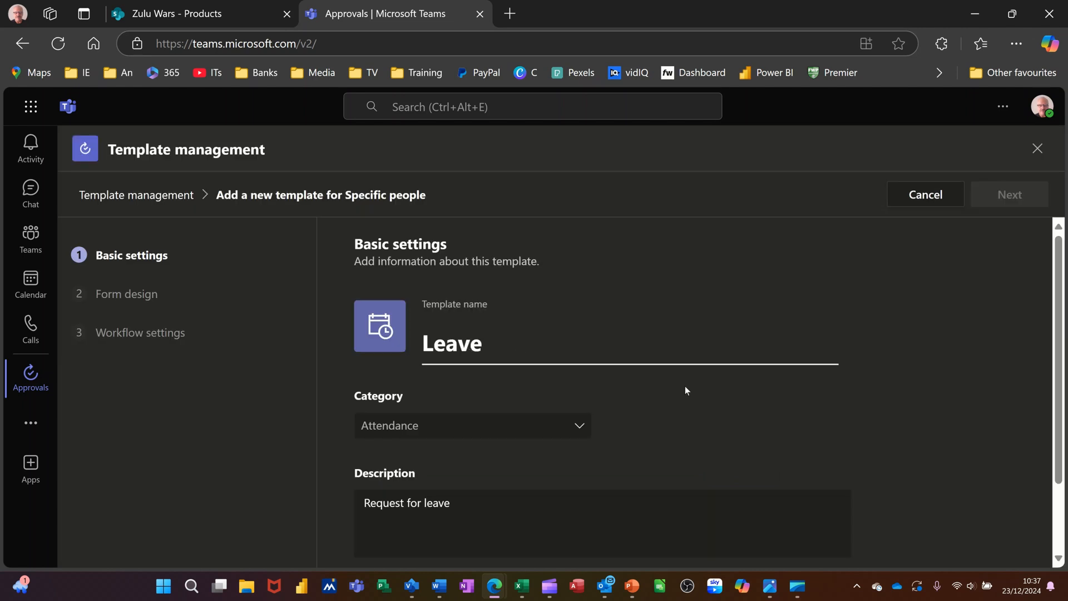
scroll(689, 384, down, 2)
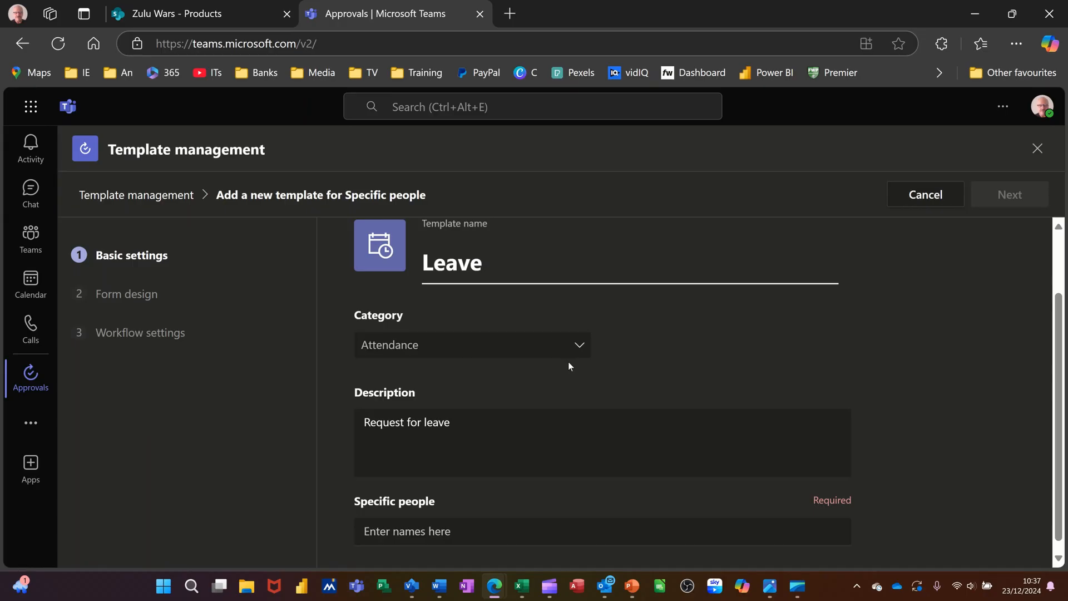
scroll(569, 362, down, 1)
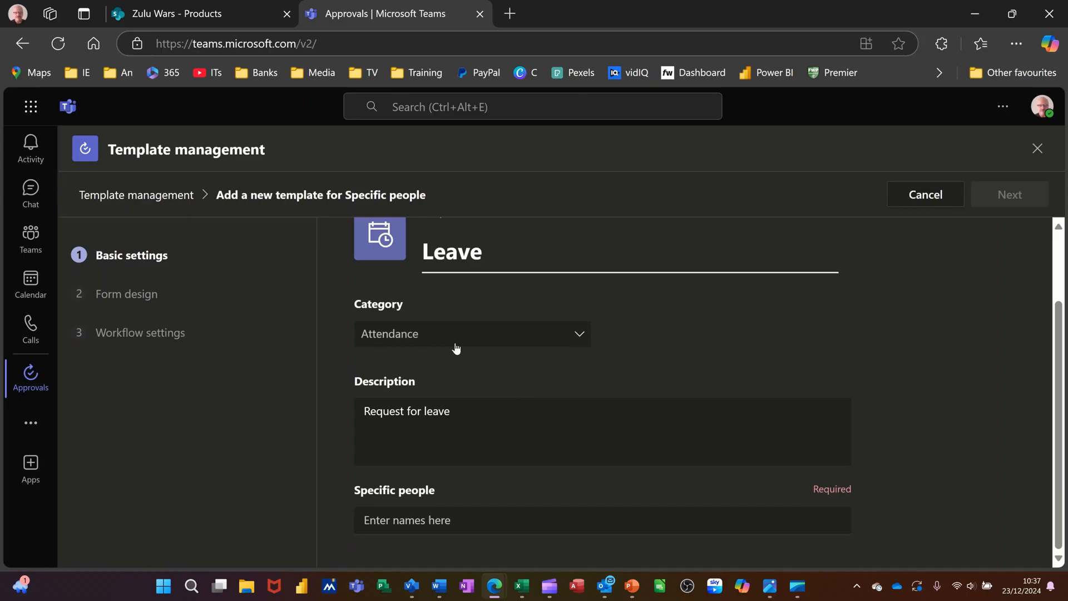
click(578, 340)
click(578, 340)
Step: Add one suggested person to the template's specific people and advance to form design
click(468, 522)
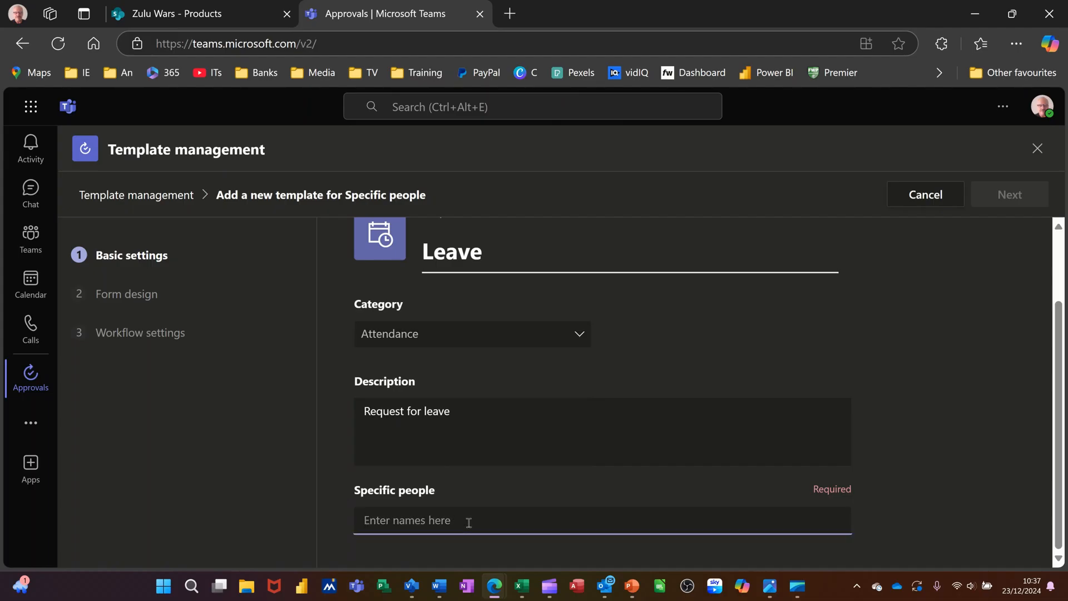
text(ste)
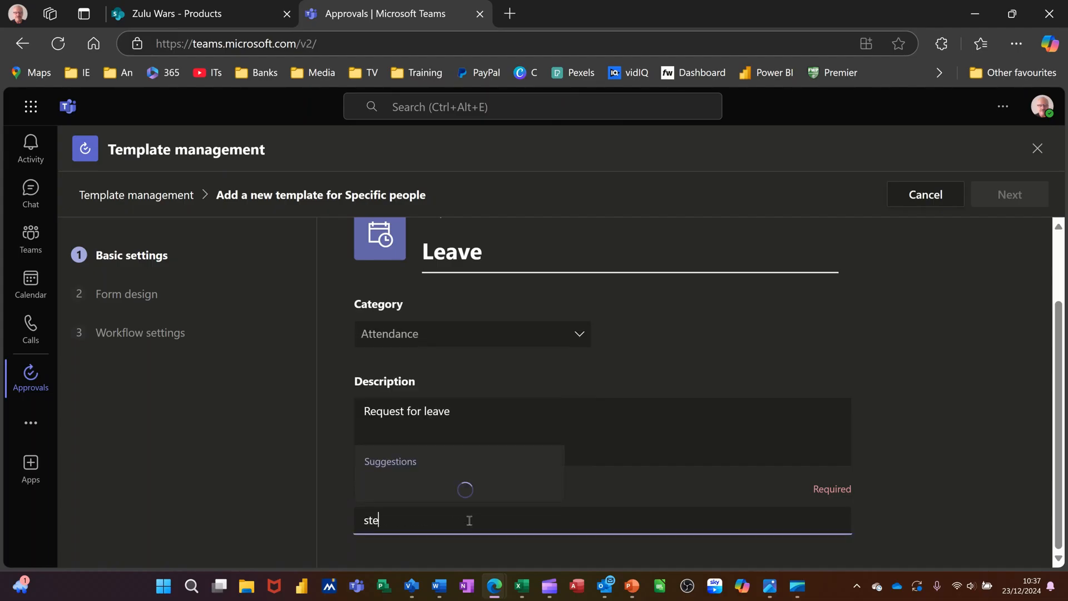
click(448, 482)
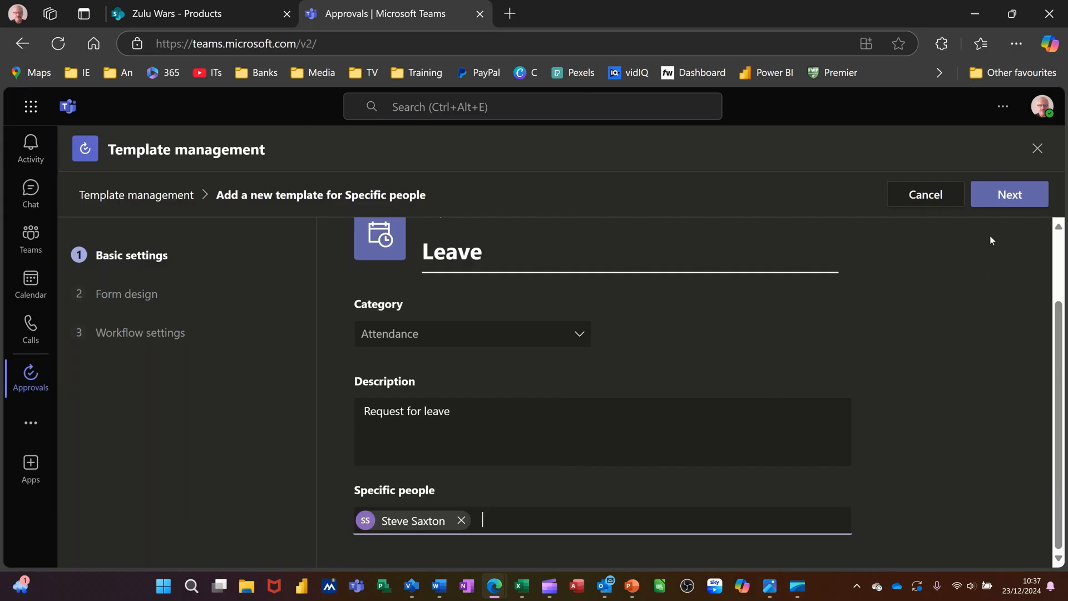
click(1000, 198)
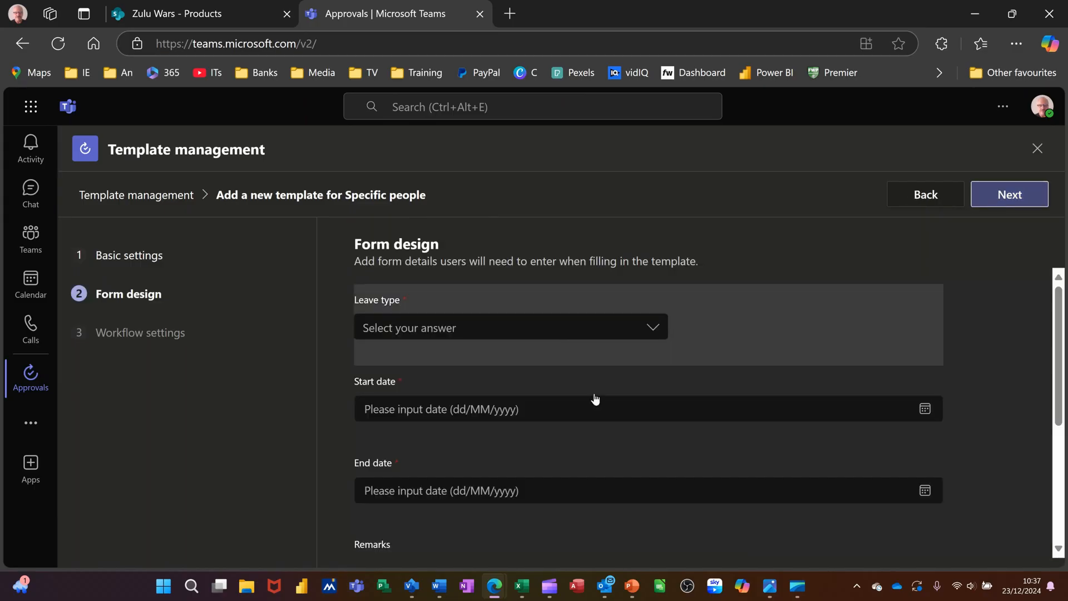
Step: Add a 'Reason' choice question with options 'Annual' and 'Sick' to the leave form
scroll(595, 400, down, 3)
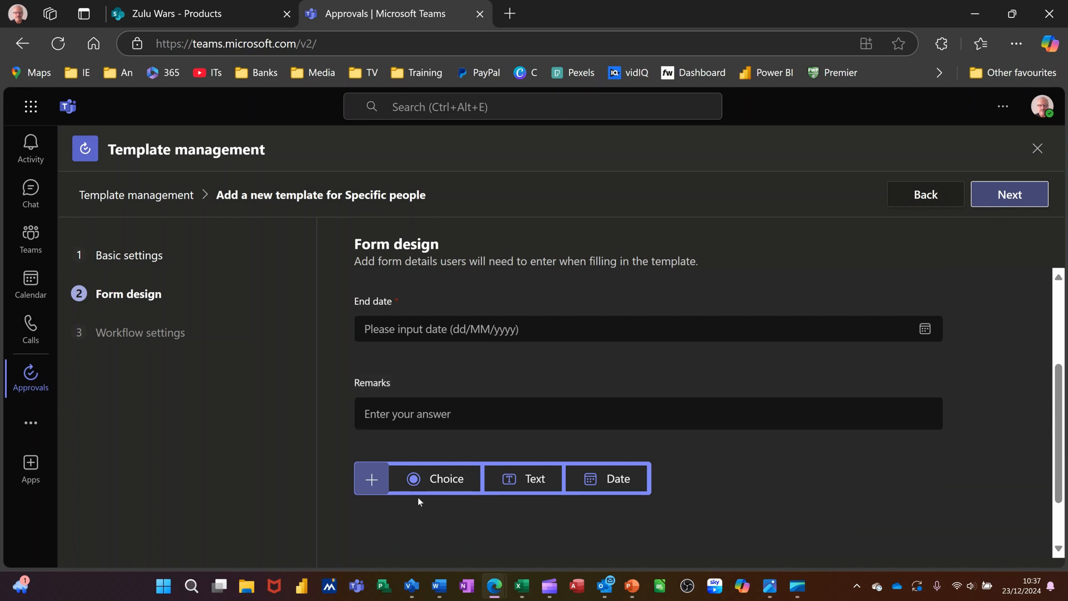
scroll(546, 403, up, 2)
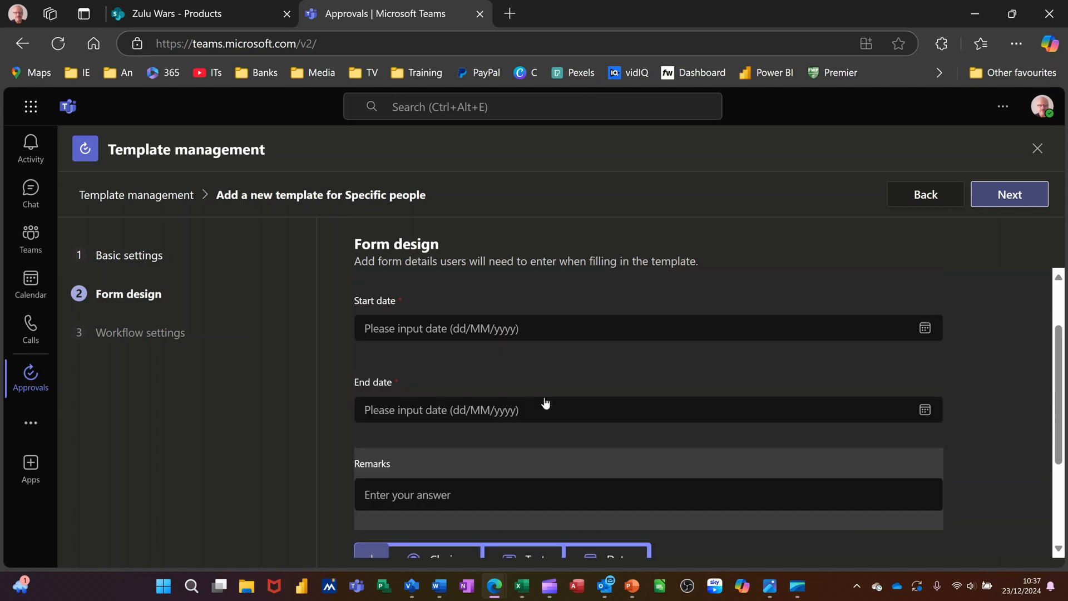
scroll(423, 484, down, 2)
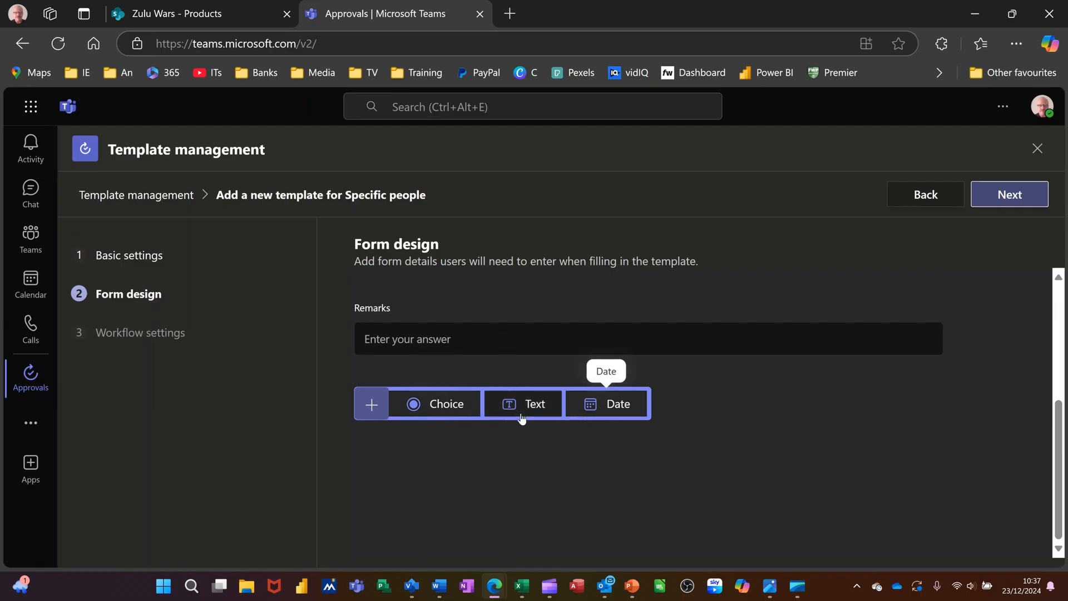
click(440, 408)
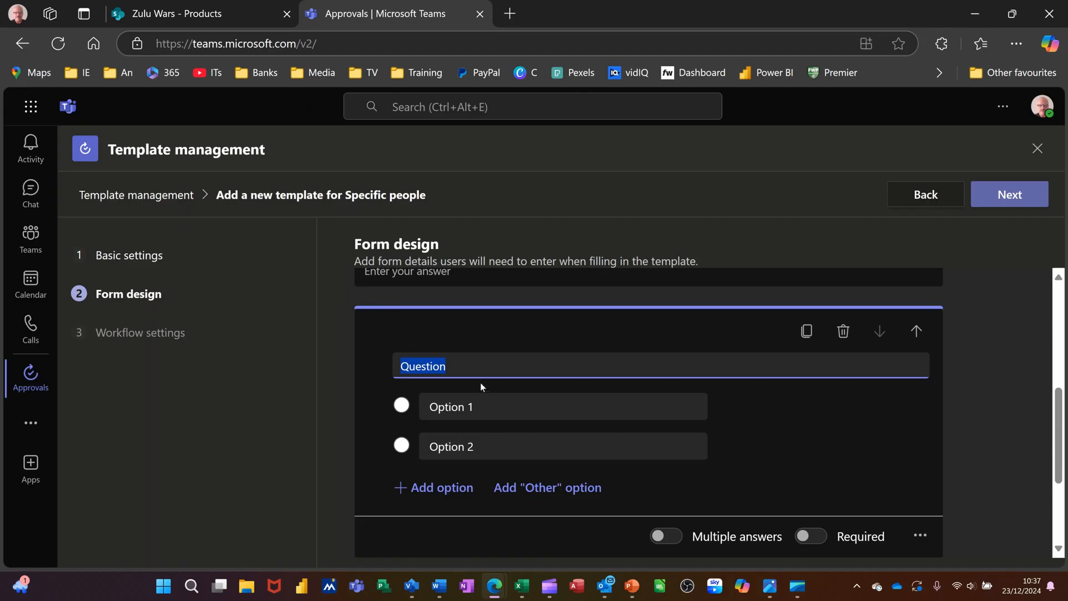
text(Reason)
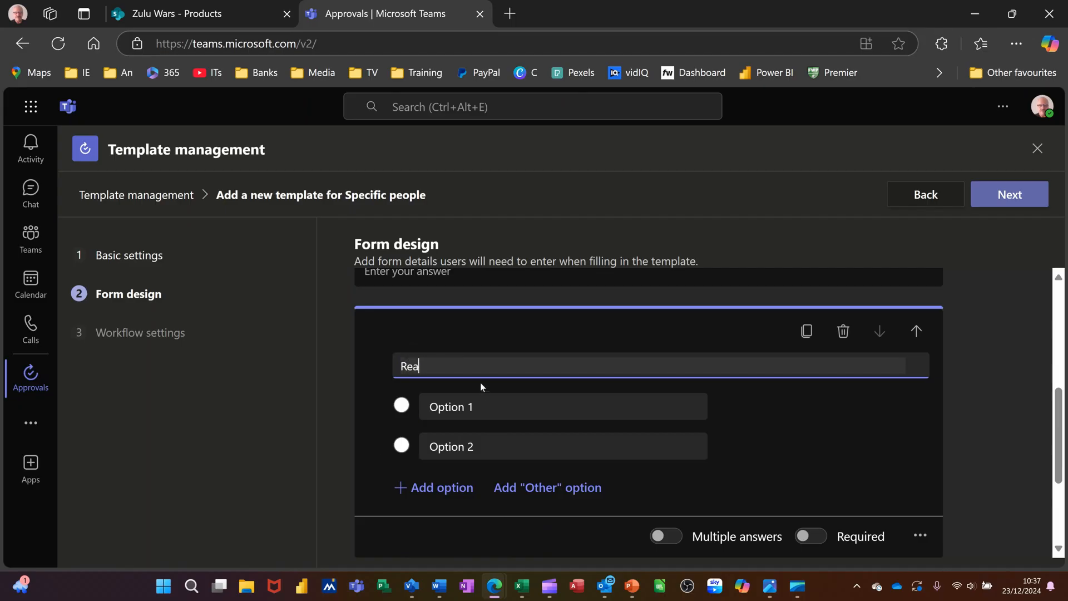
click(492, 406)
text(Annual)
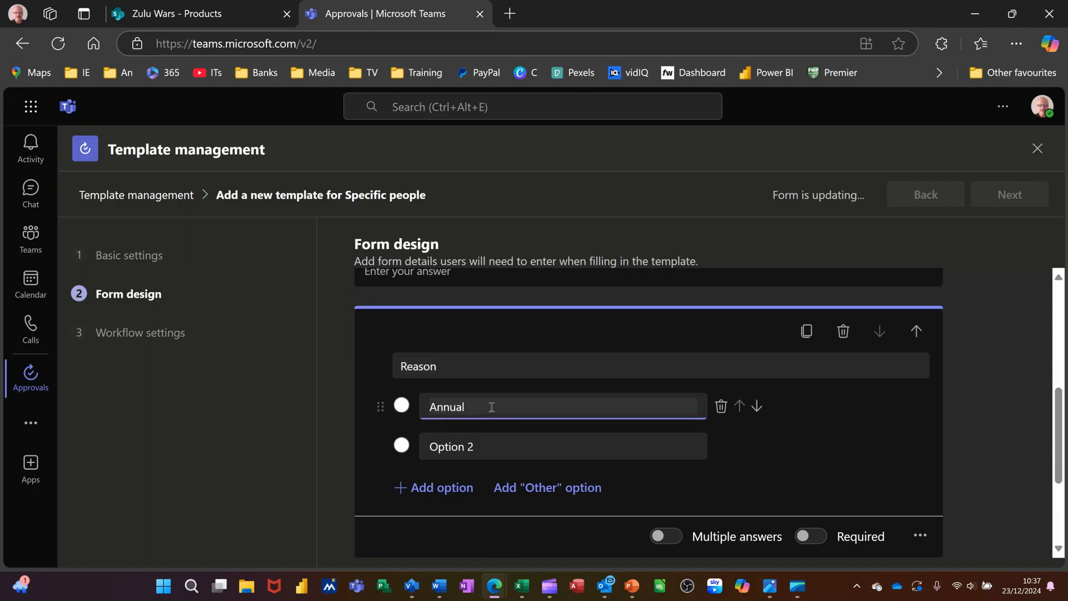
click(488, 446)
text(Sick)
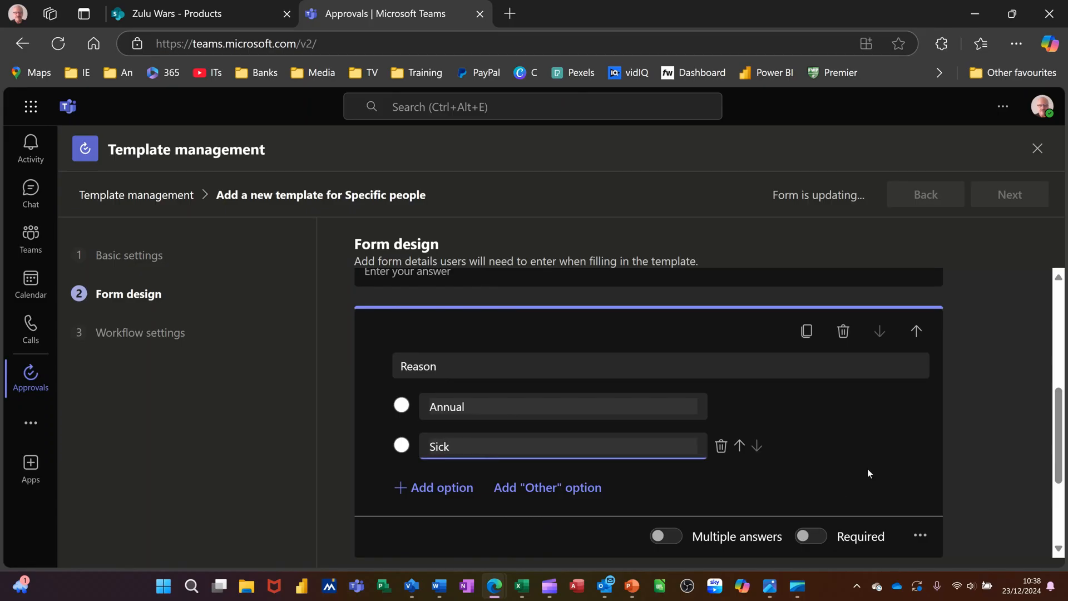
scroll(866, 468, down, 1)
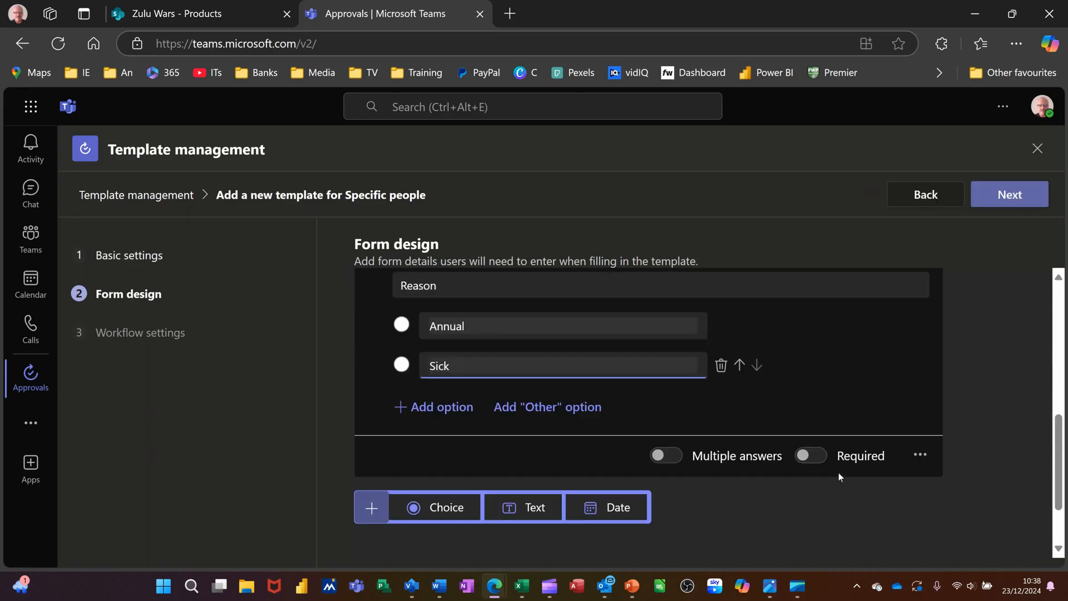
click(1008, 206)
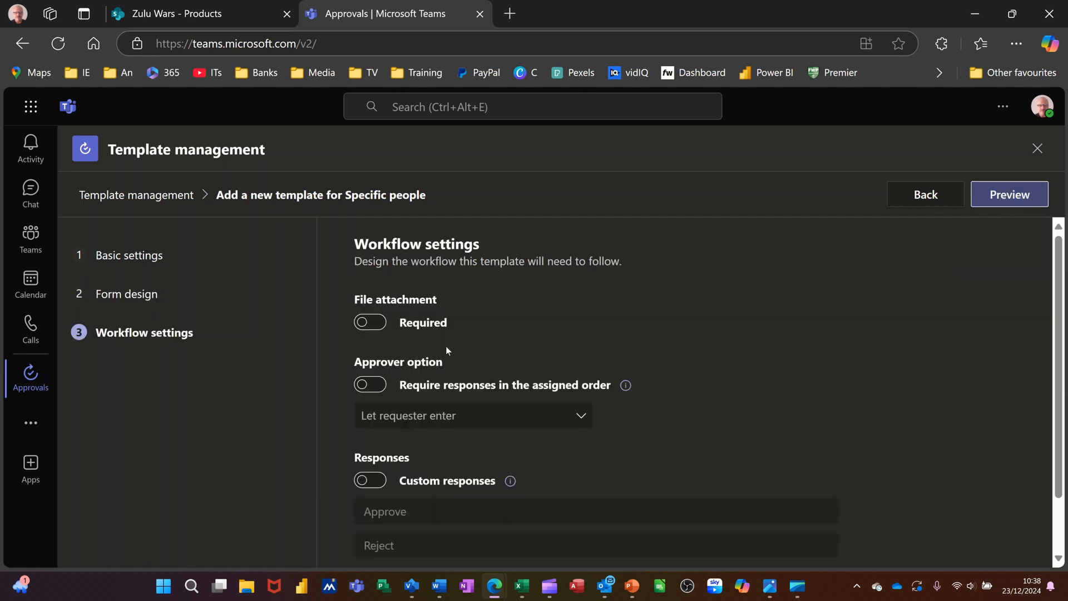
Step: Preview the leave request form to check the Reason field, then publish the Leave template
scroll(502, 317, down, 1)
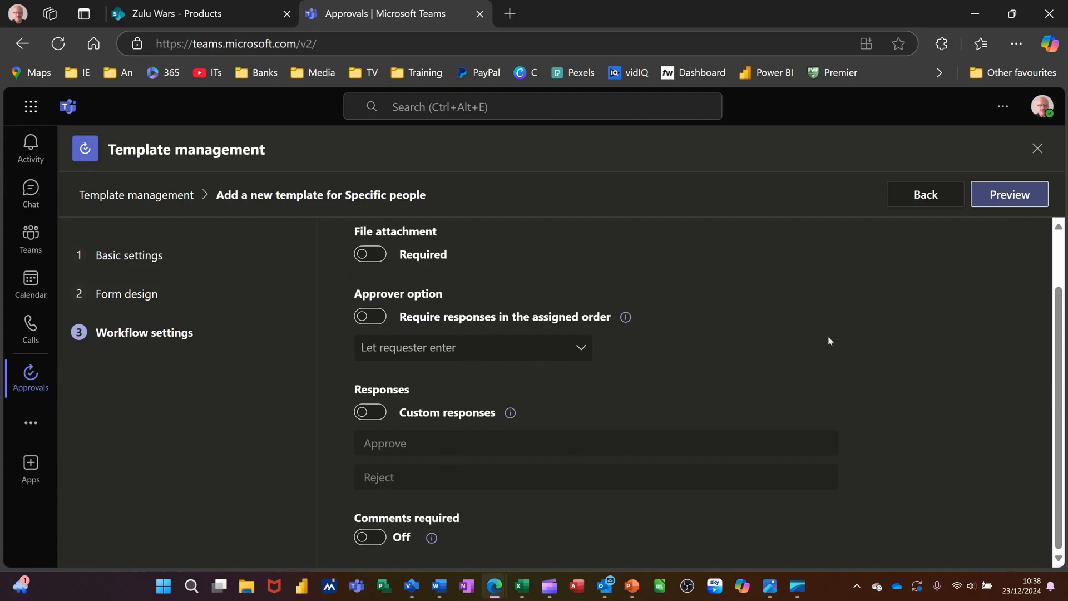
click(1009, 195)
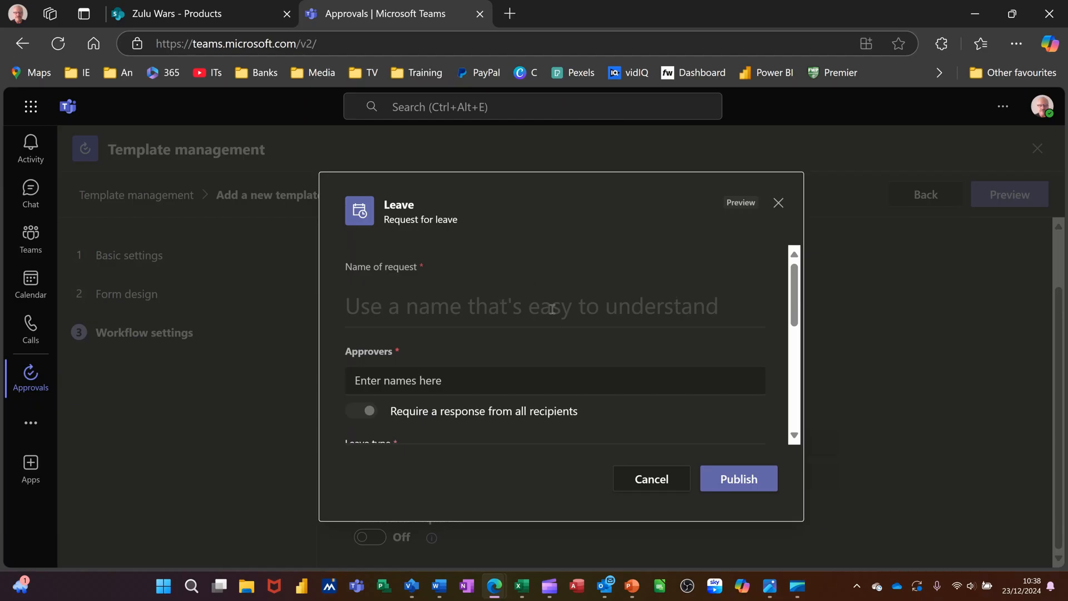
scroll(626, 325, down, 3)
scroll(629, 333, down, 3)
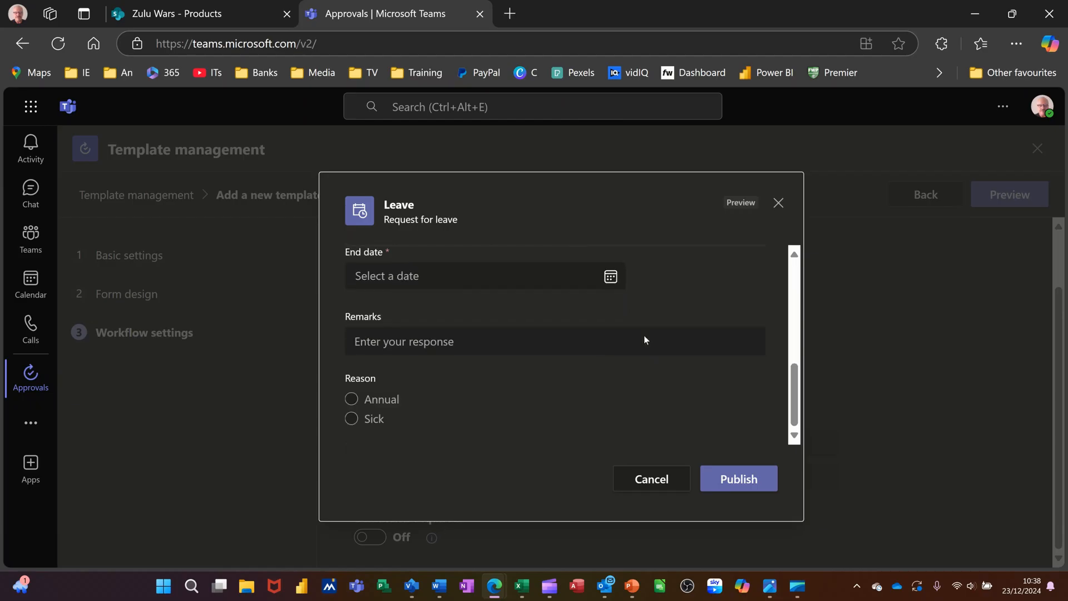
click(746, 482)
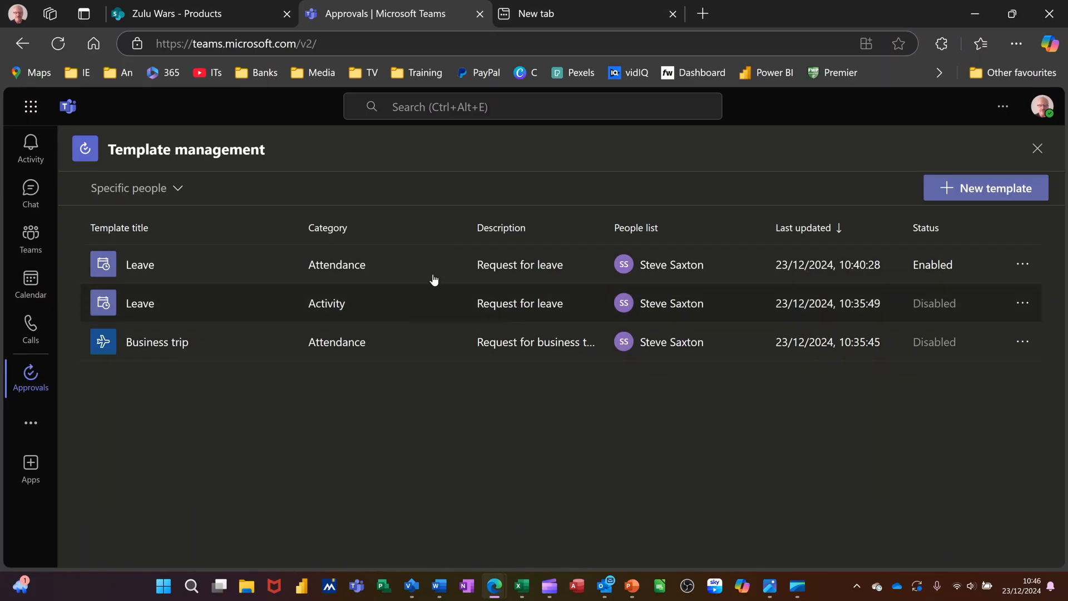
Step: Check that a new approval request's Leave form offers Annual and Sick reasons, then reopen template management
click(1037, 149)
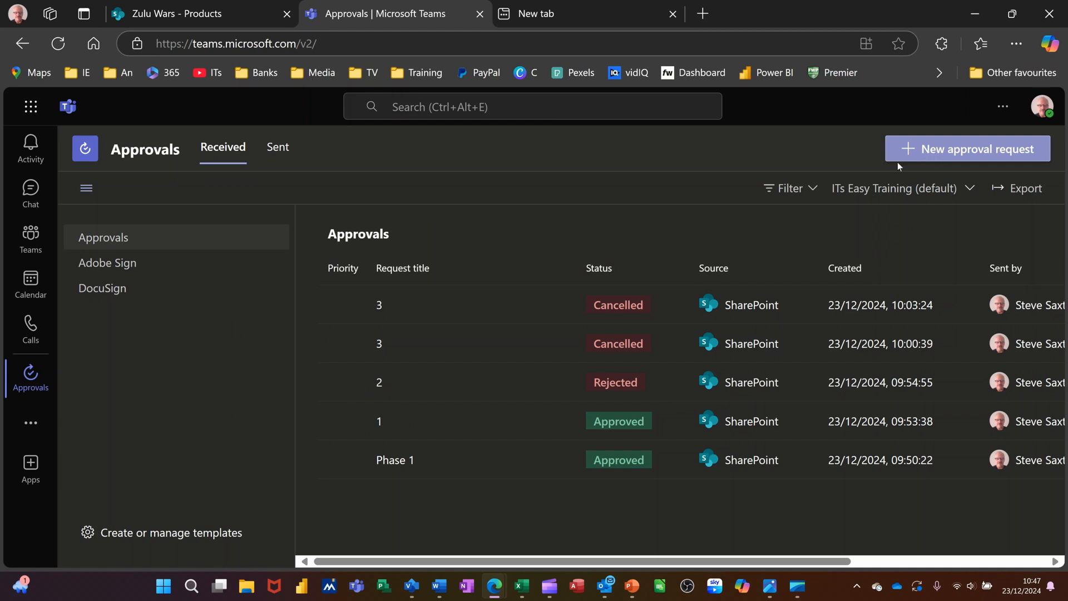
click(941, 155)
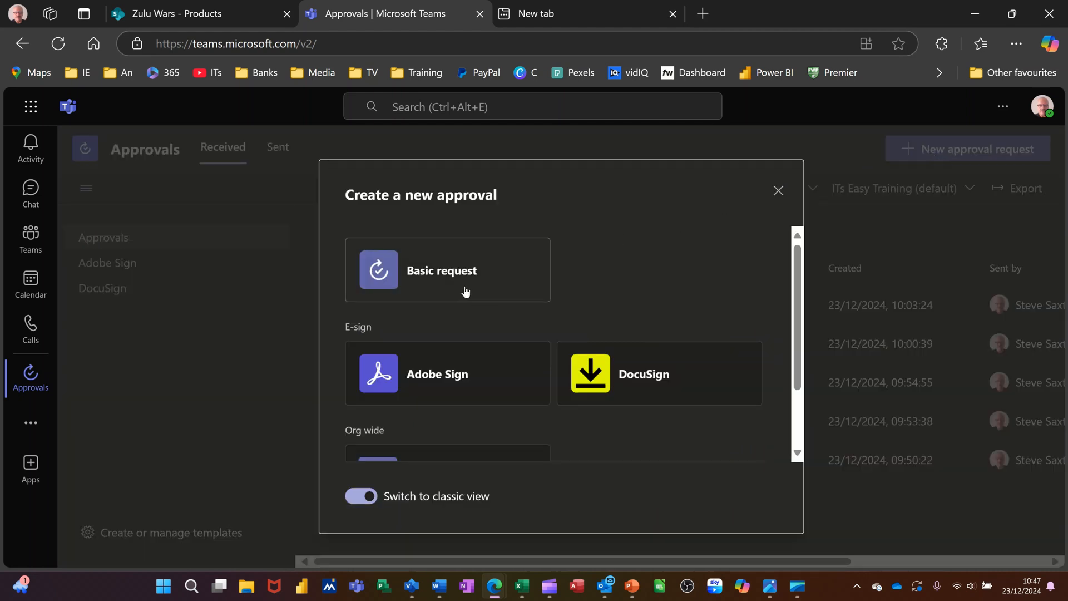
scroll(564, 348, down, 2)
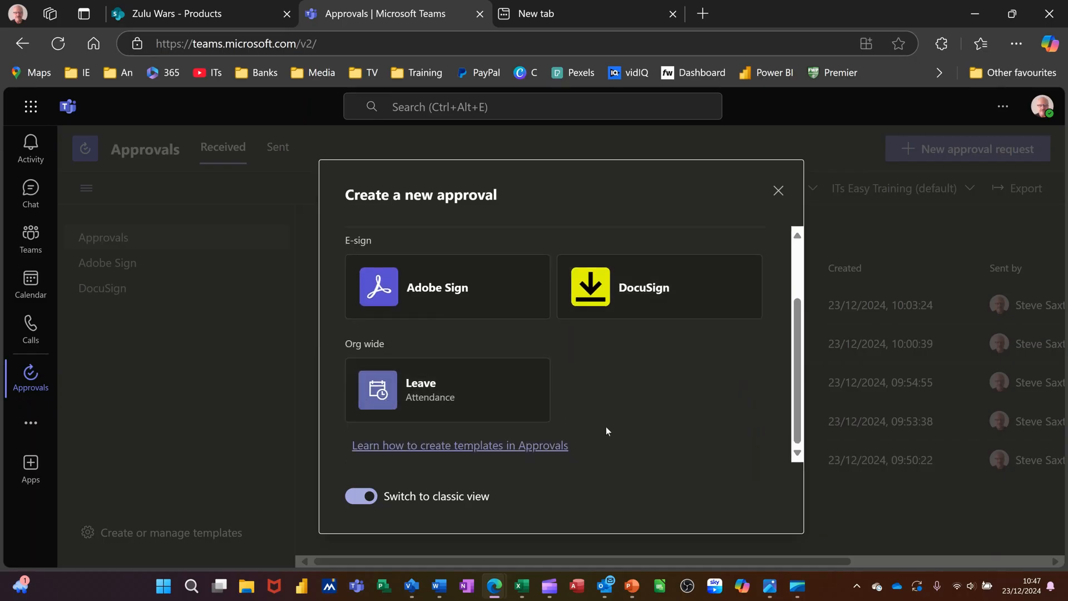
click(424, 391)
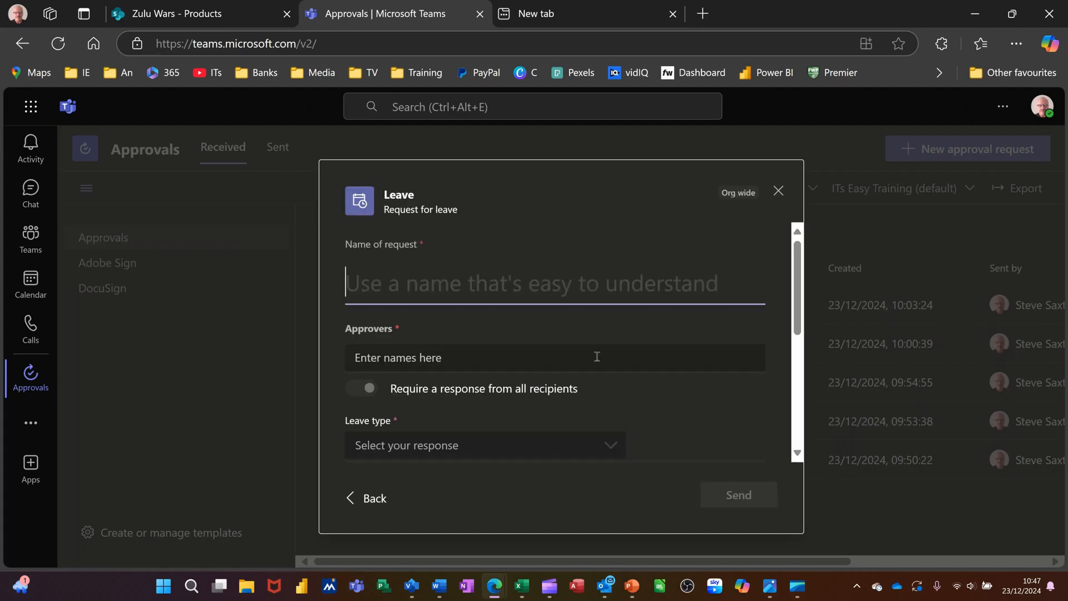
scroll(618, 337, down, 3)
scroll(616, 347, down, 2)
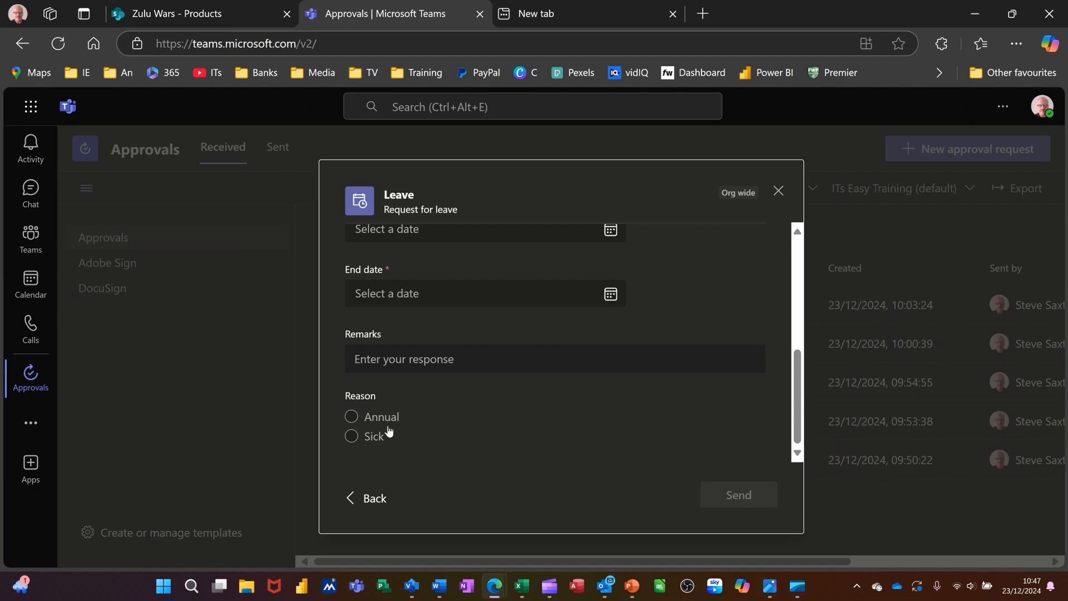
click(778, 191)
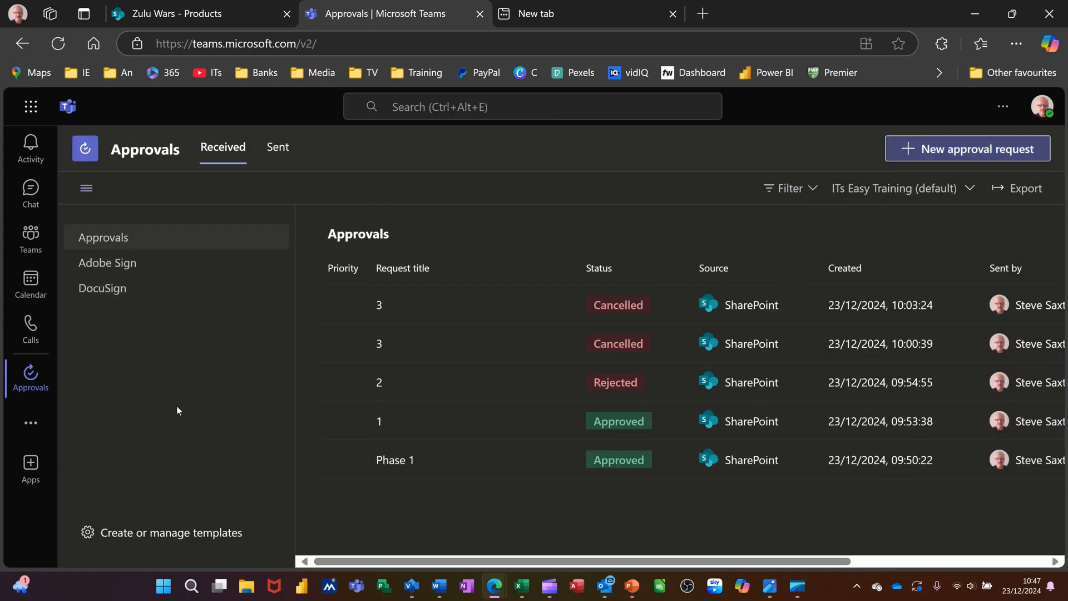
click(195, 533)
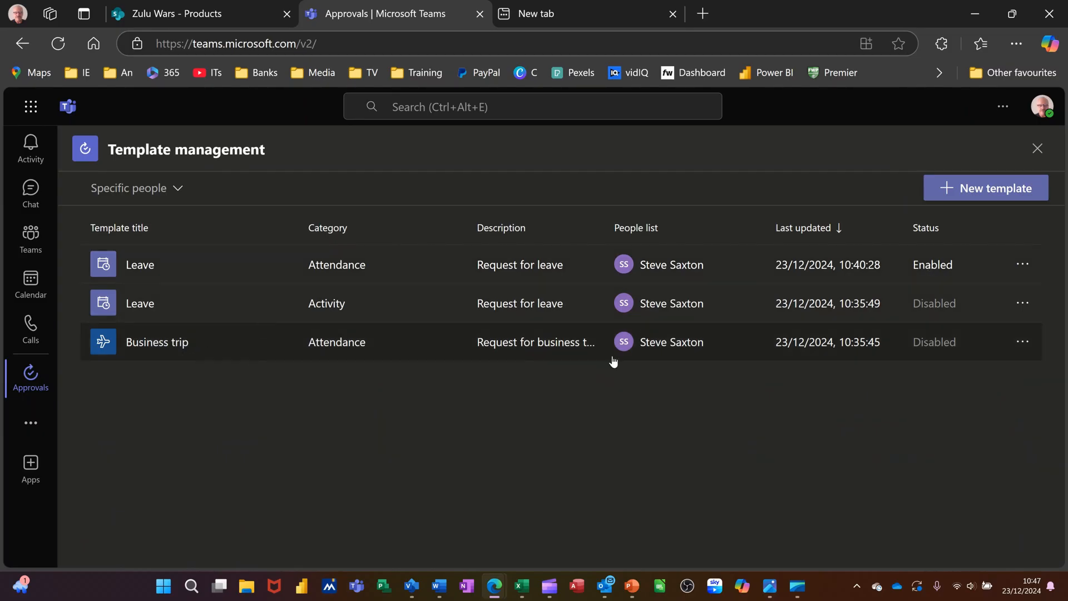
Step: Enable the Business trip template from its actions menu and close template management
click(1021, 344)
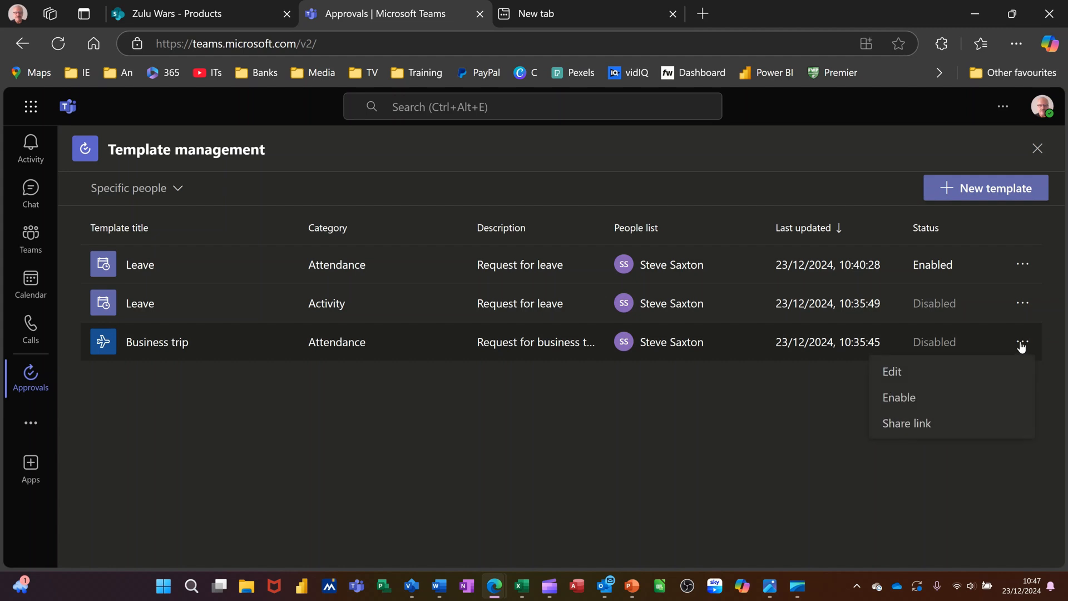
click(933, 398)
click(693, 392)
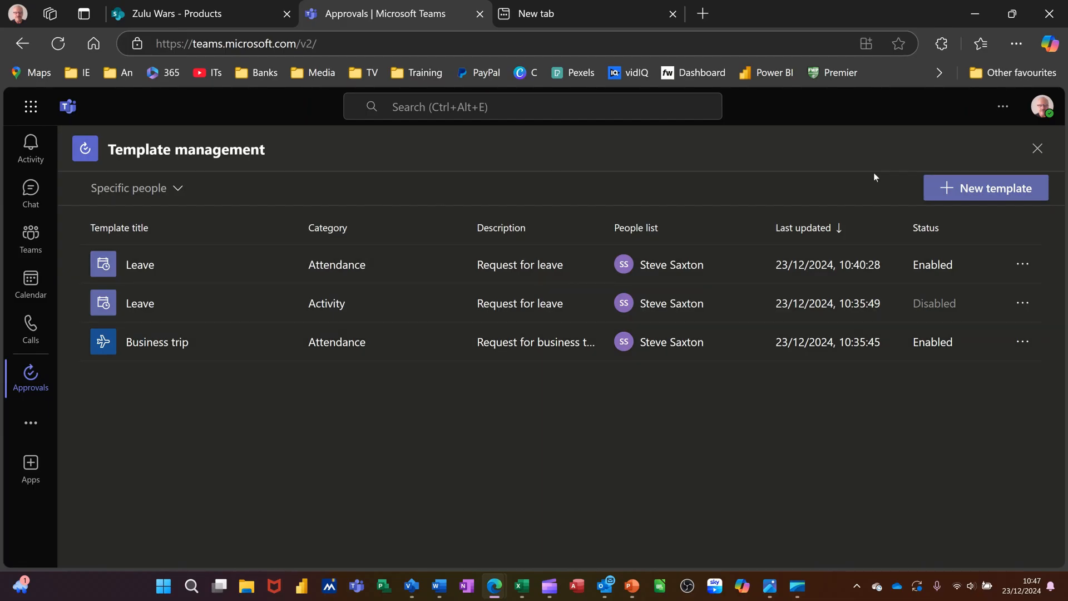
click(1035, 151)
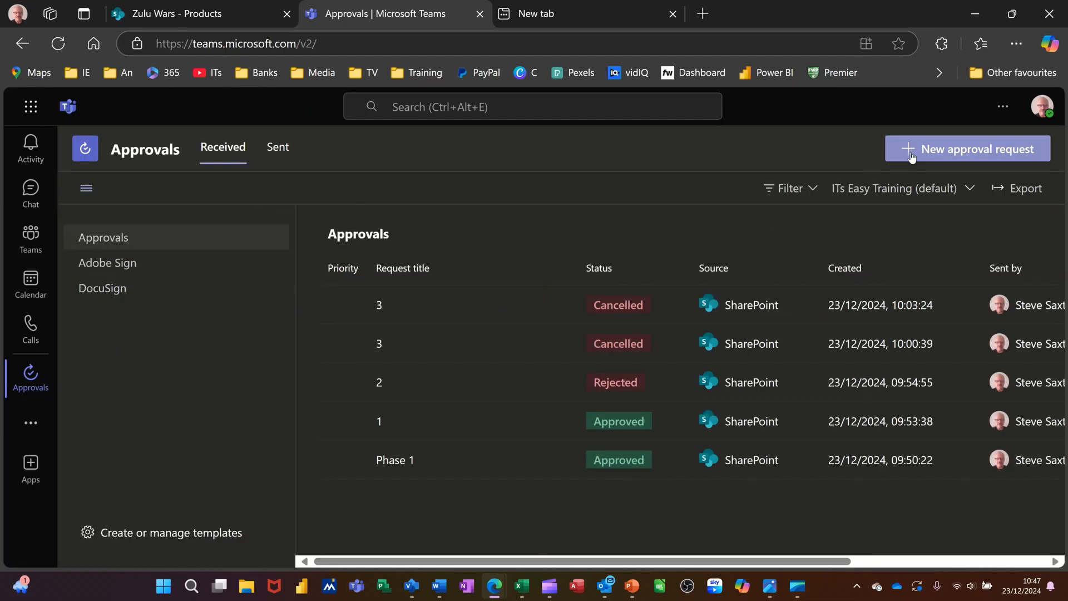
Step: Verify new approval requests list both Business trip and Leave templates, then reopen template management
click(943, 151)
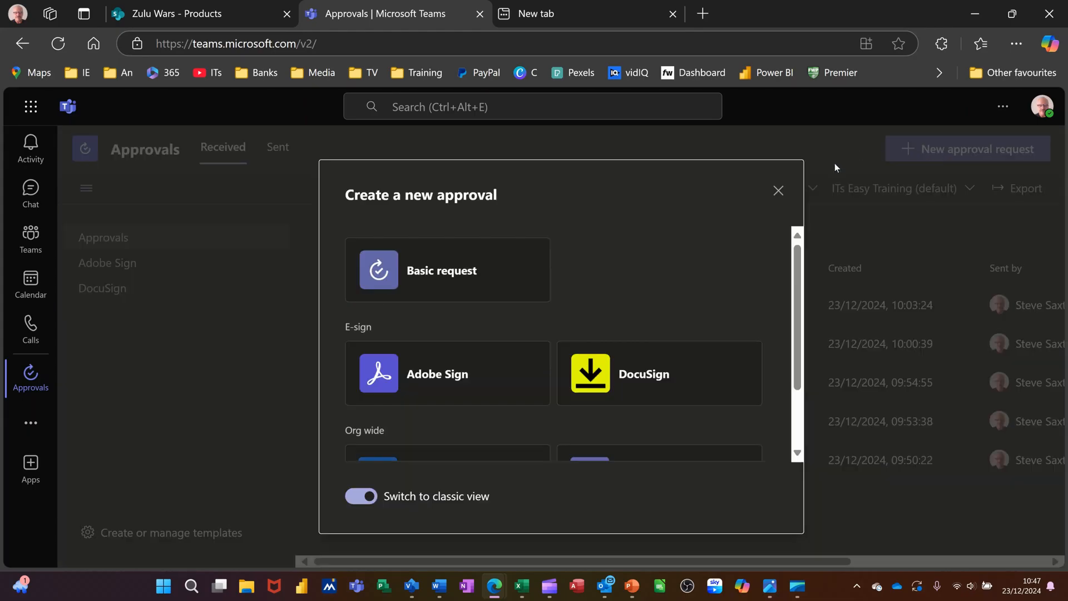
scroll(695, 284, down, 3)
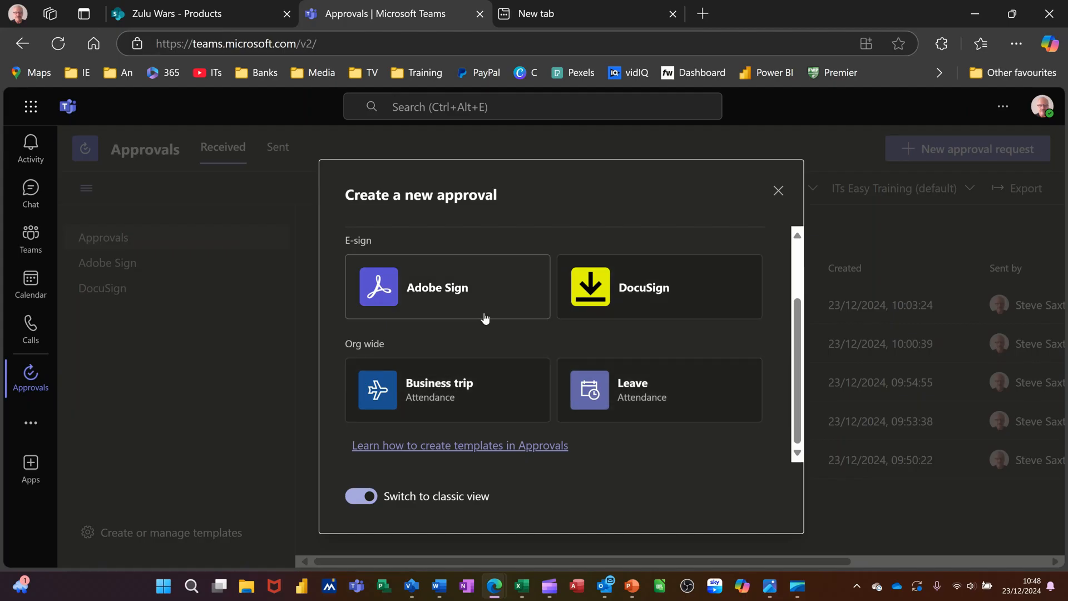
scroll(482, 312, up, 3)
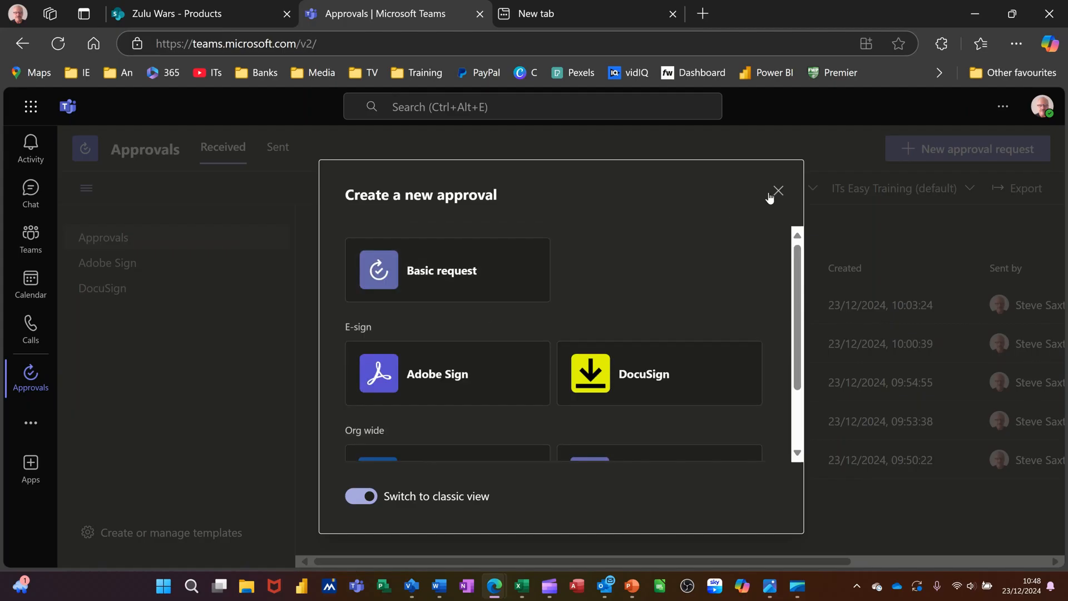
click(778, 191)
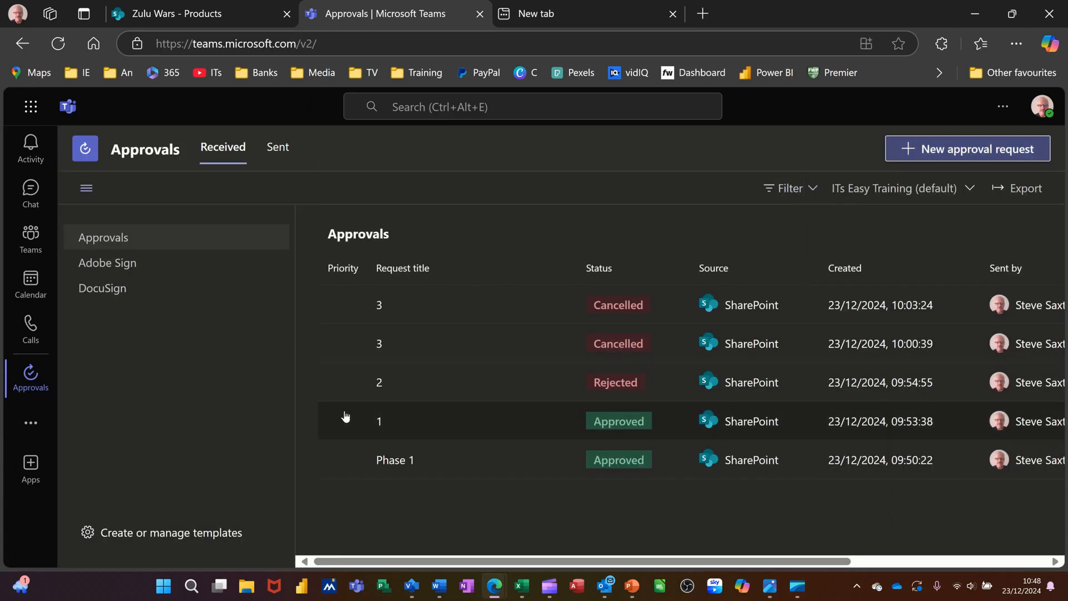
click(210, 535)
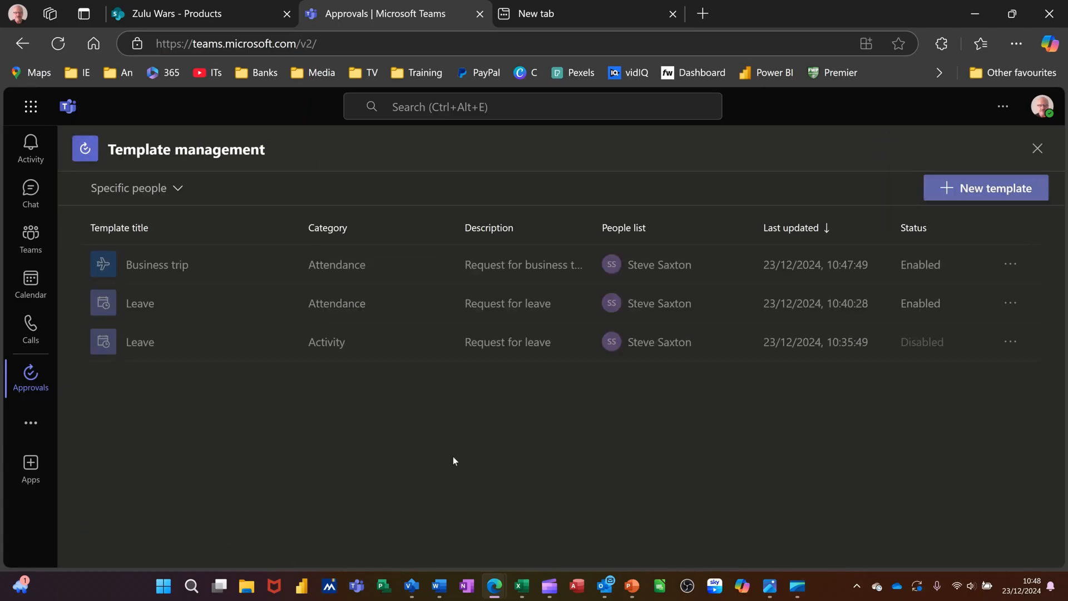
Step: Browse the new-template store, then close it and template management
click(978, 192)
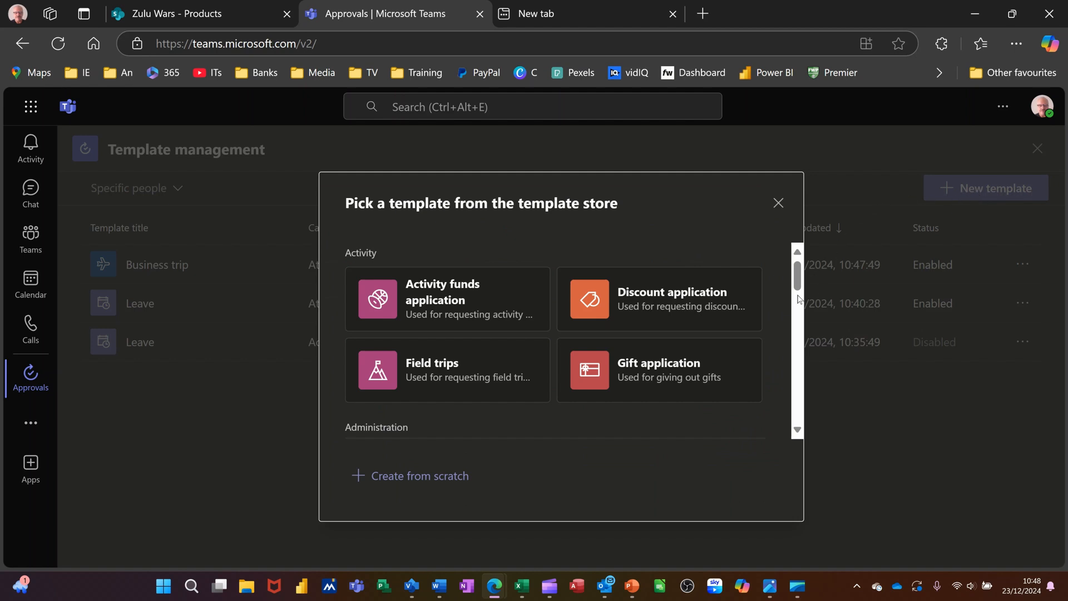
drag(799, 288, 788, 259)
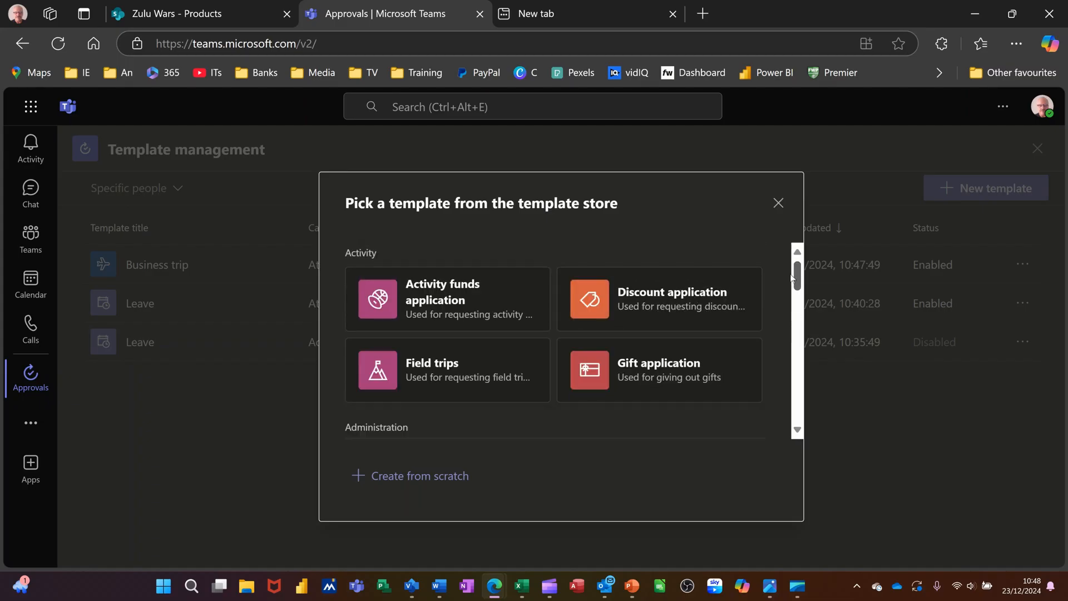
click(778, 204)
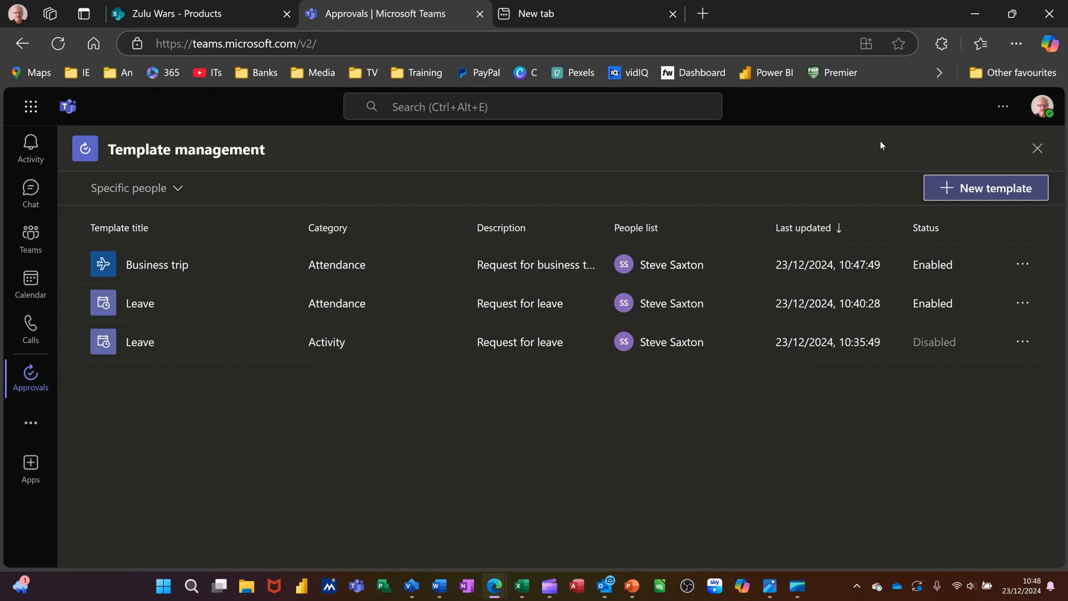
click(1037, 148)
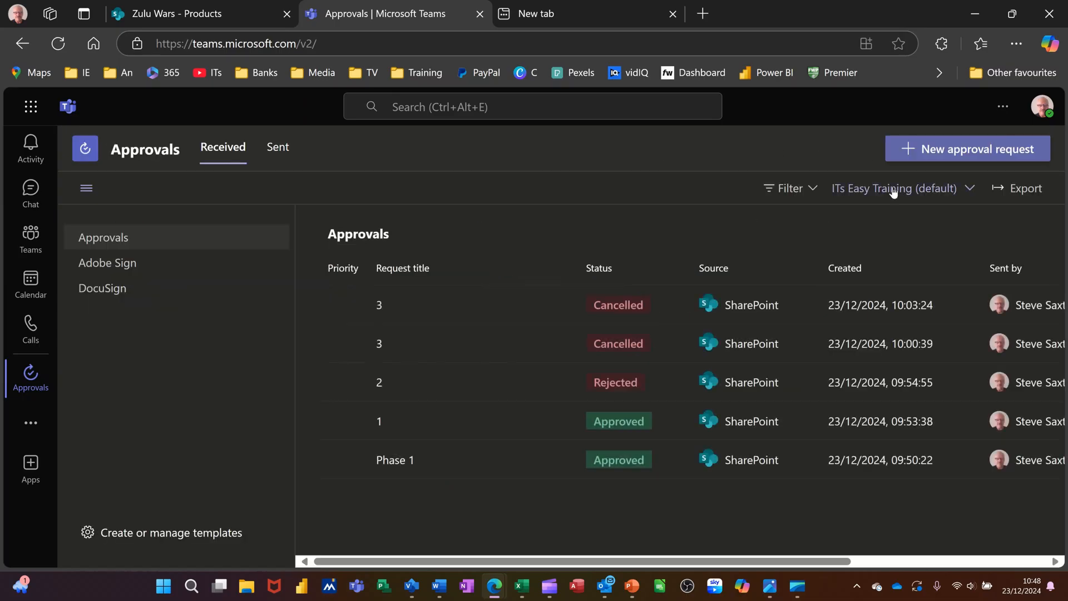